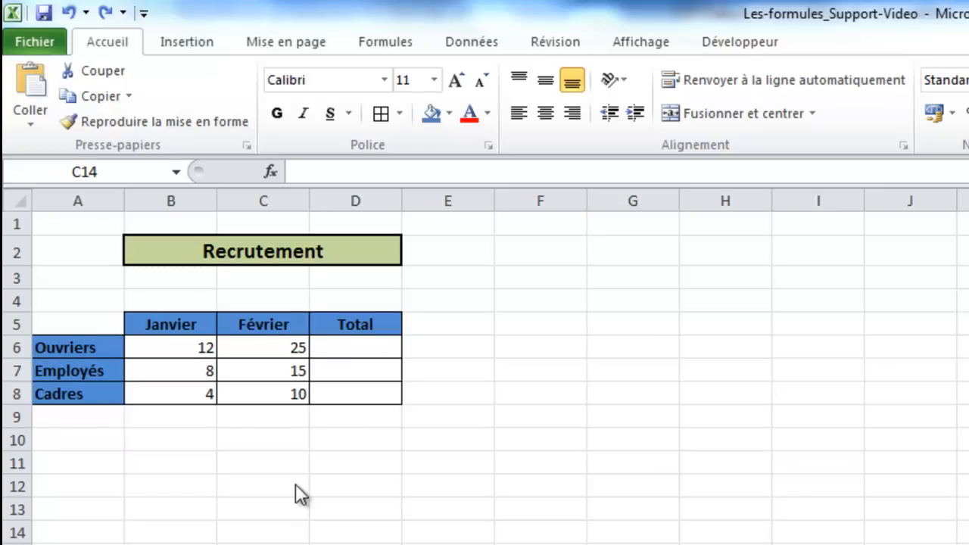
Enter 12+25 in cell D6, the Ouvriers total, without a leading equals sign
left_click(332, 346)
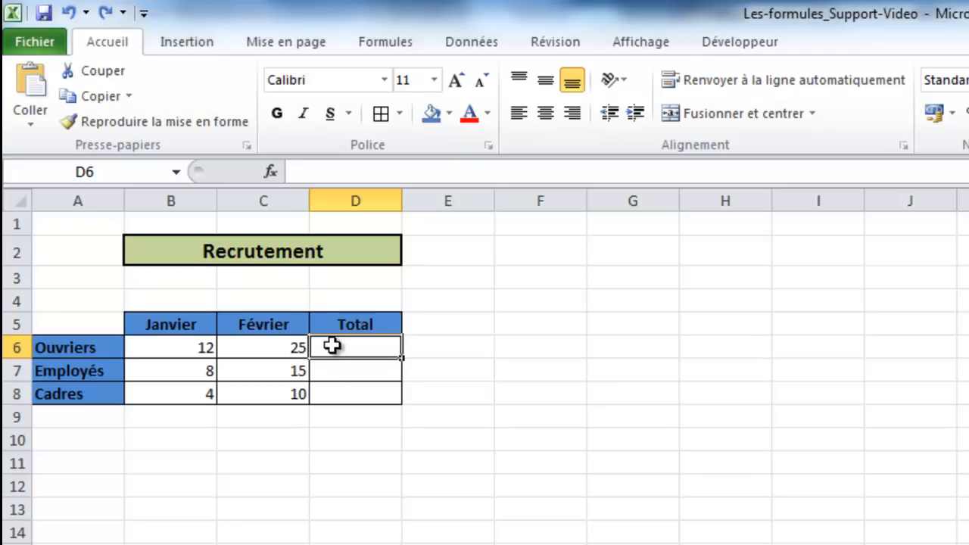
type("12")
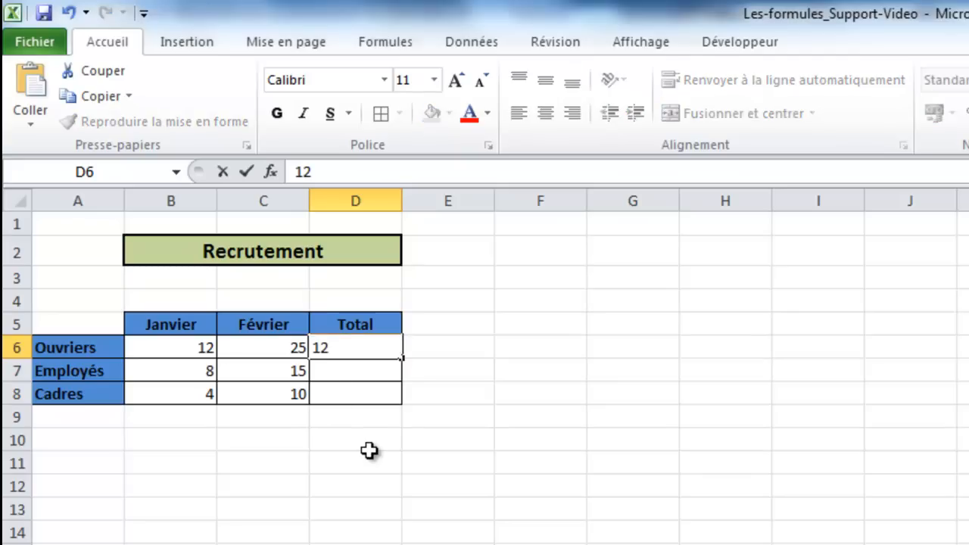
type("+25")
key("Return")
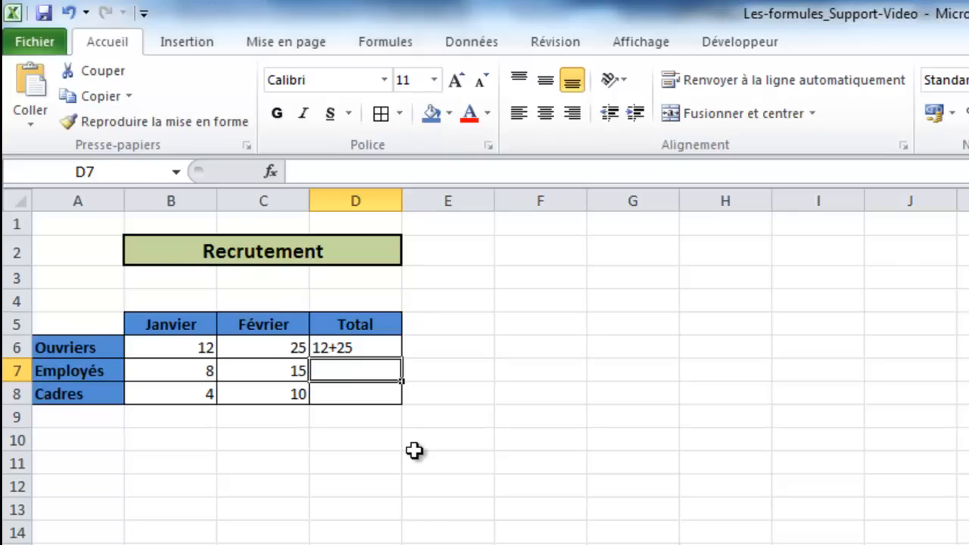
Turn the entry in D6 into a formula by adding an equals sign in front, making it =12+25
left_click(358, 348)
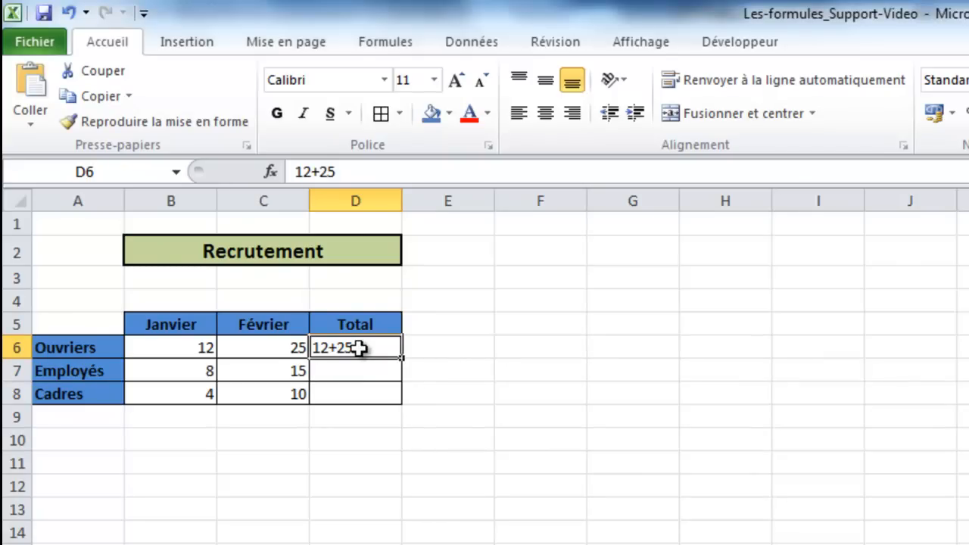
left_click(295, 173)
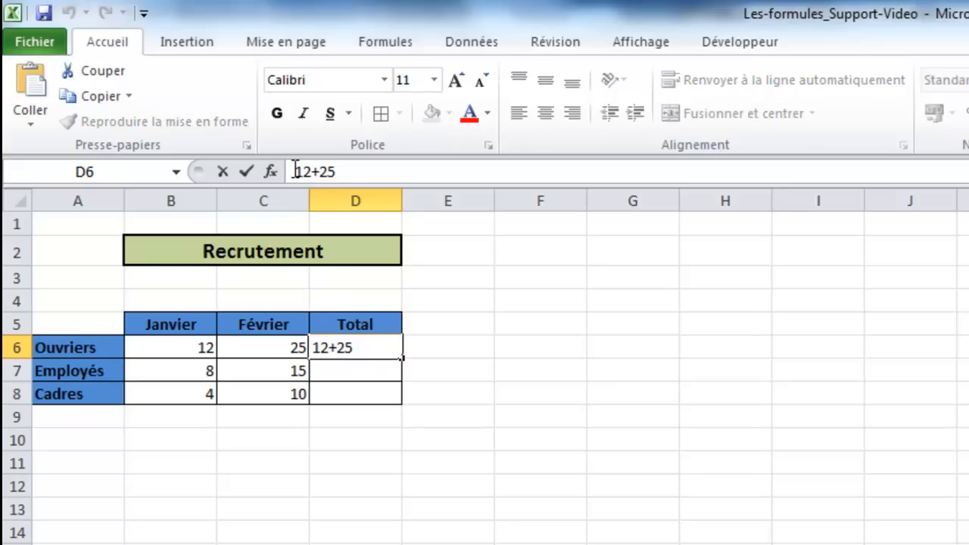
type("=")
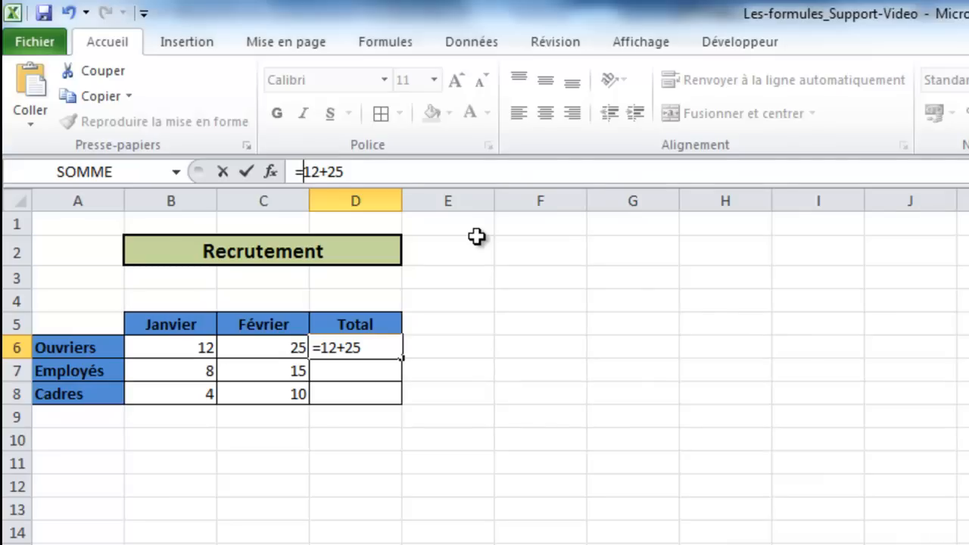
key("Return")
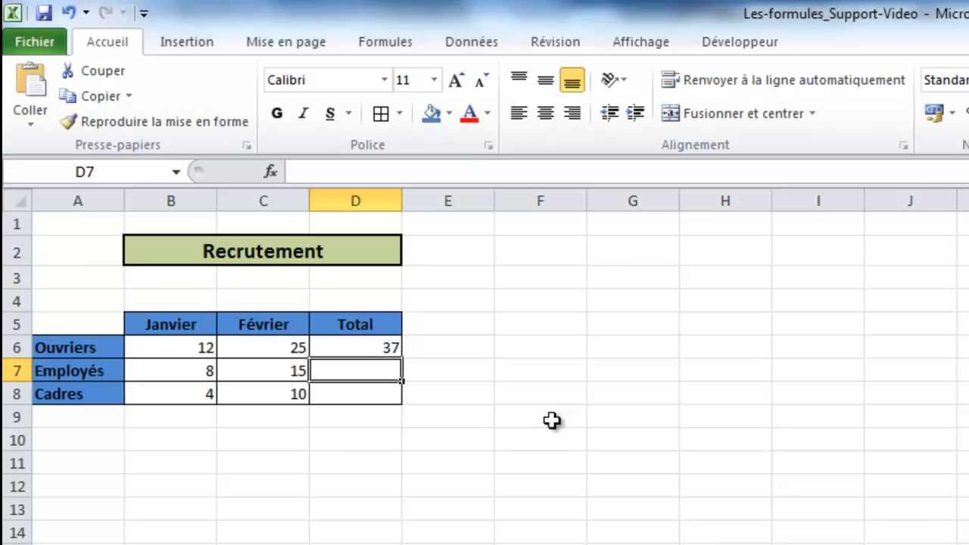
Set the Février value for Ouvriers in cell C6 to 26
left_click(269, 343)
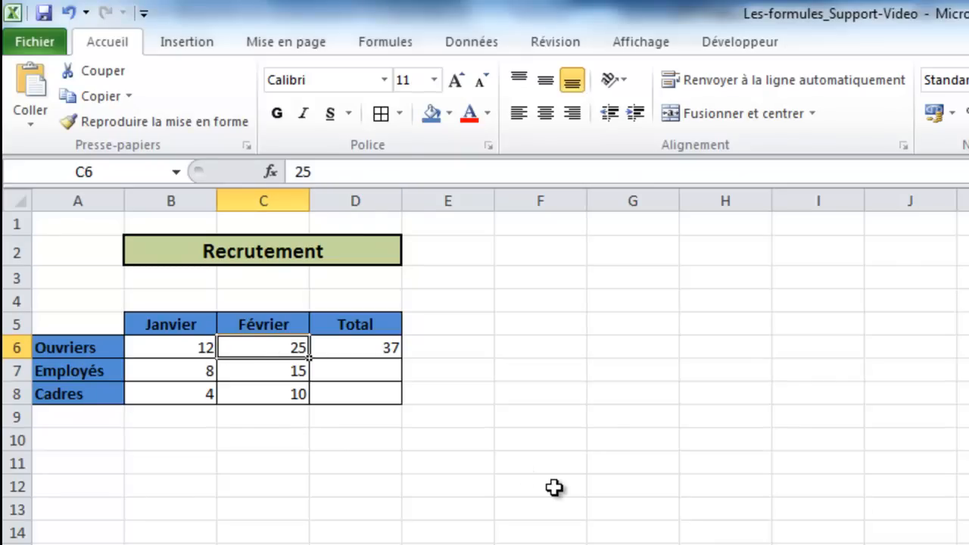
type("26")
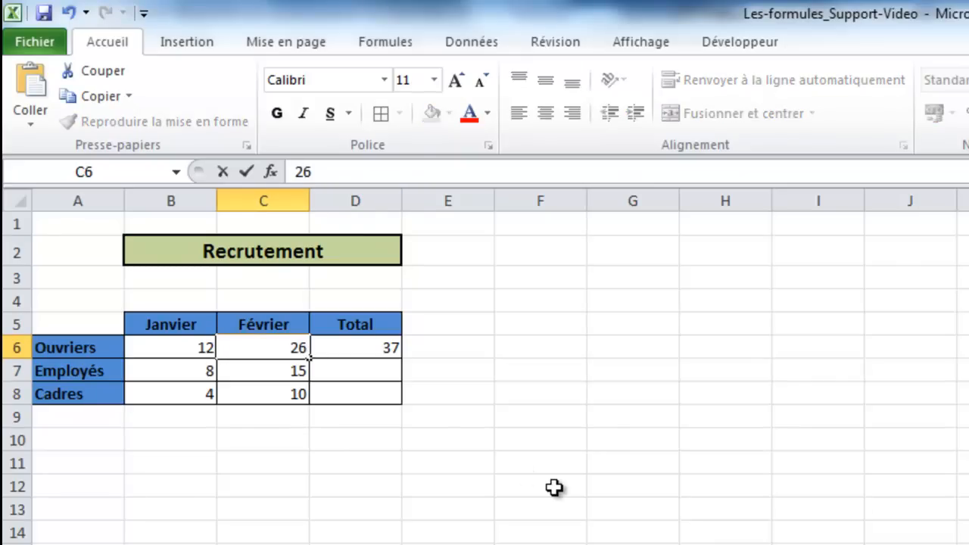
key("Return")
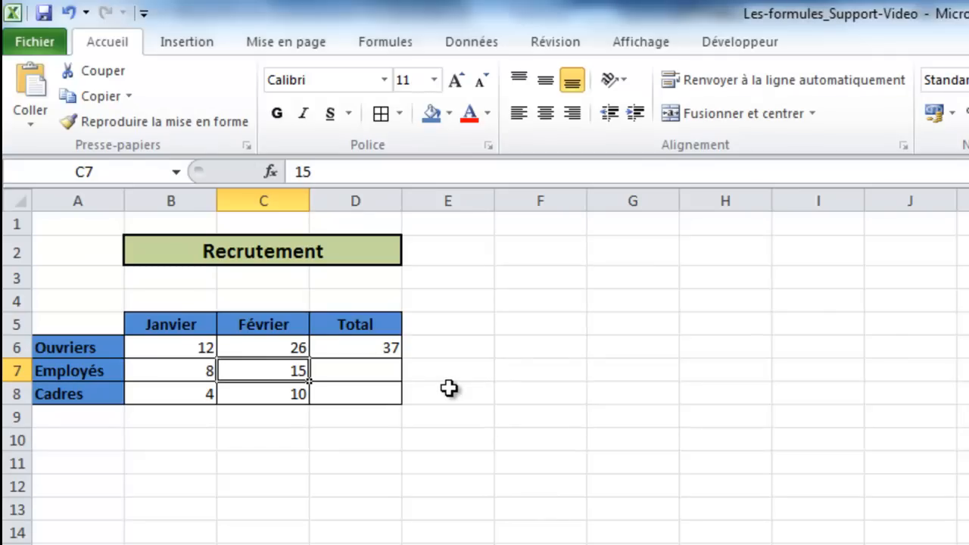
Replace the fixed numbers in the D6 formula with cell references so it reads =B6+C6
left_click(382, 340)
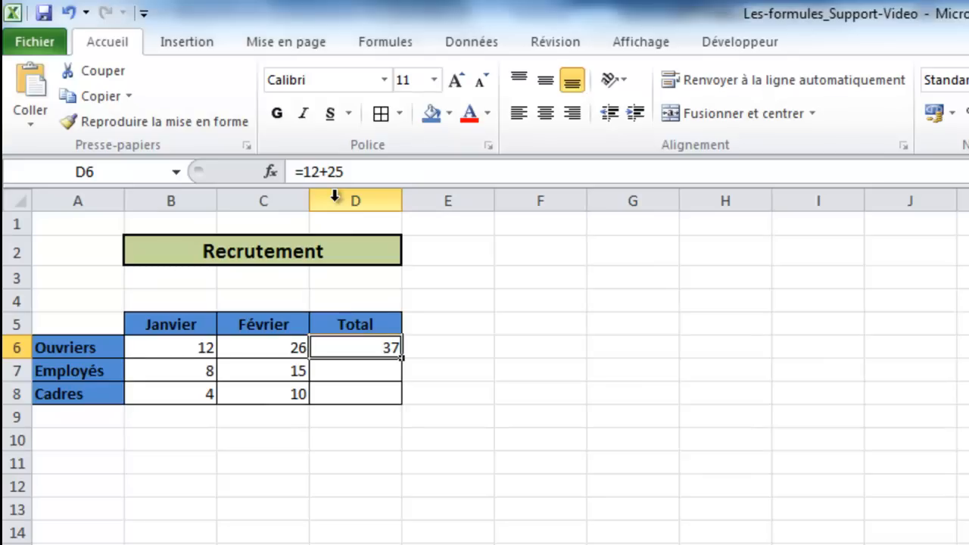
left_click(318, 172)
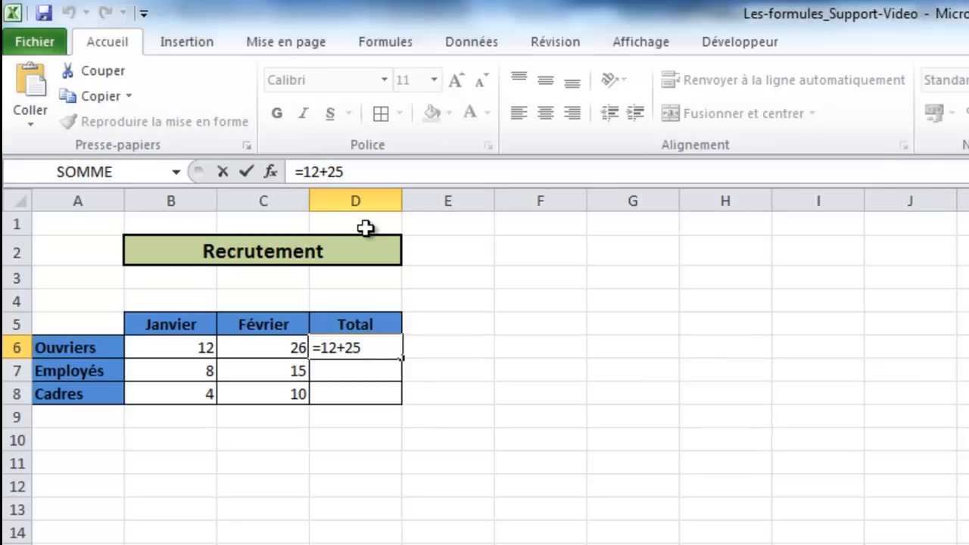
key("BackSpace")
key("BackSpace")
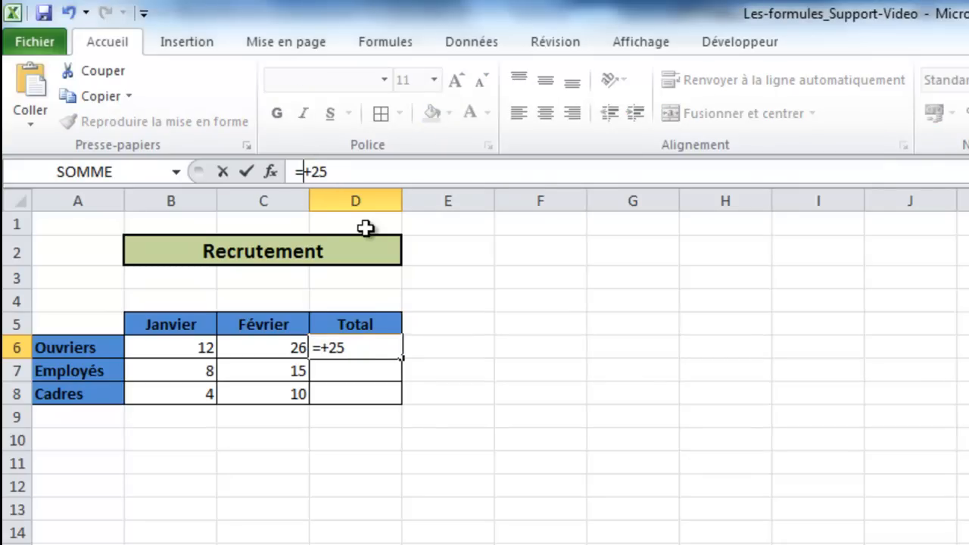
left_click(195, 346)
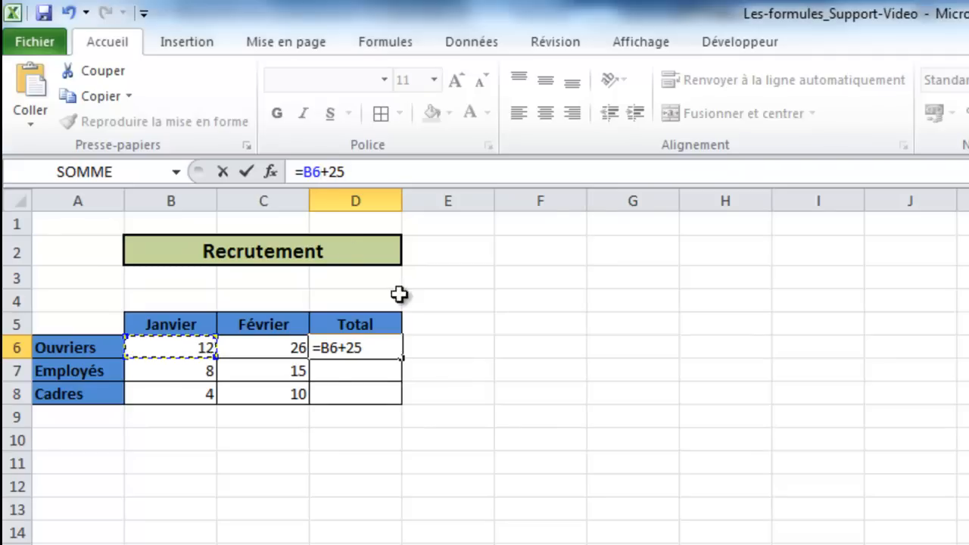
left_click(346, 173)
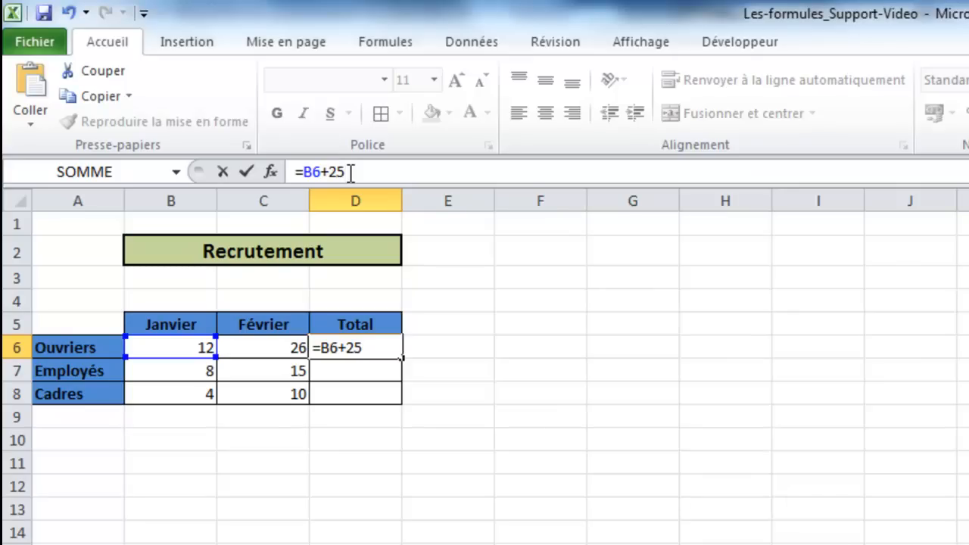
key("BackSpace")
key("BackSpace")
left_click(283, 346)
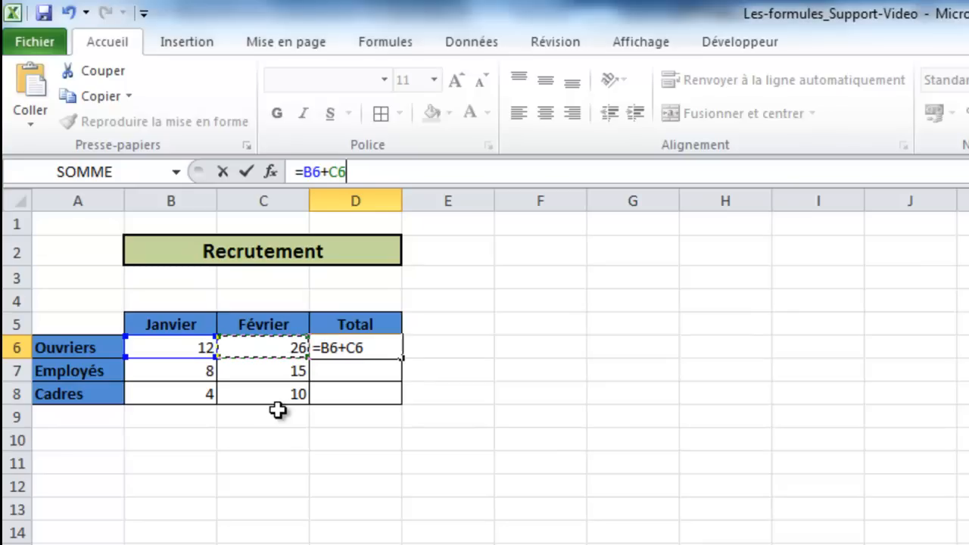
key("Return")
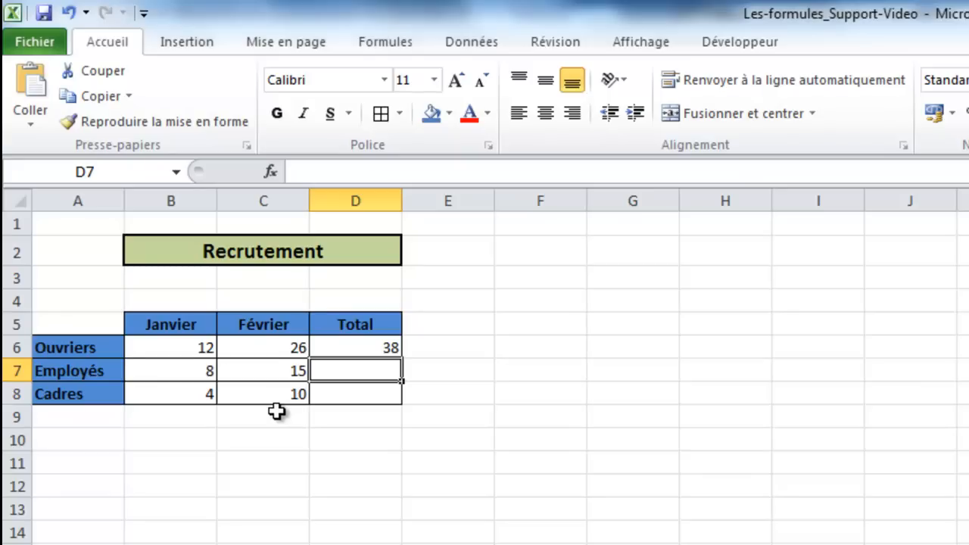
Set the Ouvriers values to 29 for Février in C6 and 14 for Janvier in B6
left_click(258, 347)
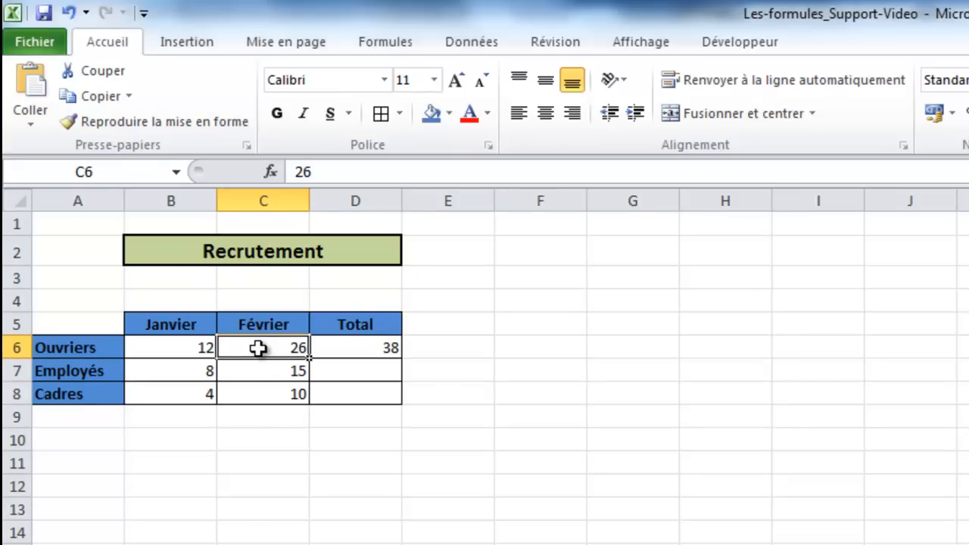
type("29")
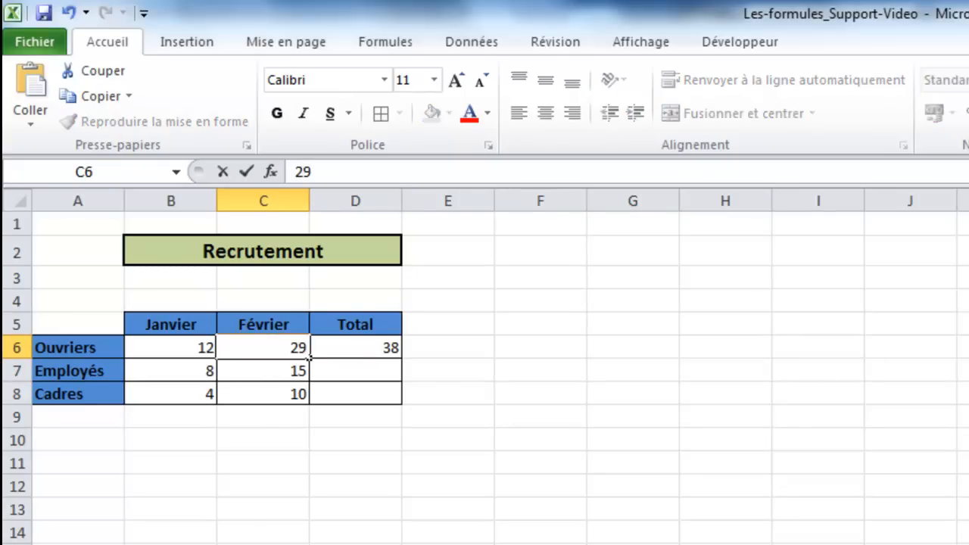
key("Return")
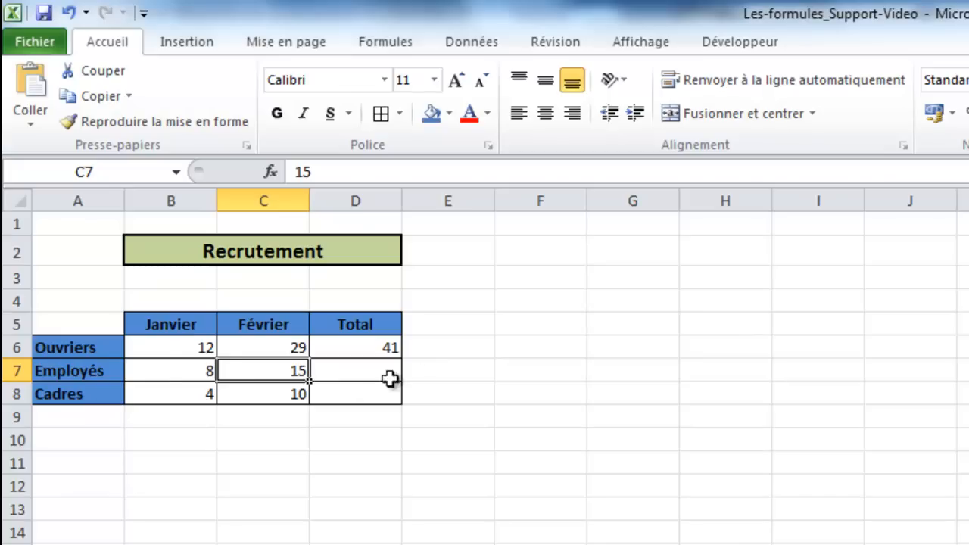
left_click(184, 347)
type("14")
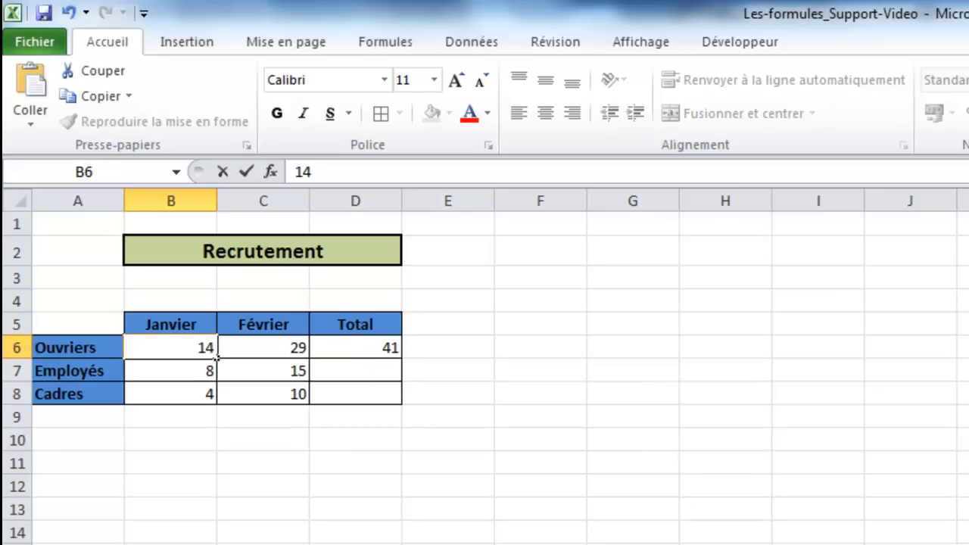
key("Return")
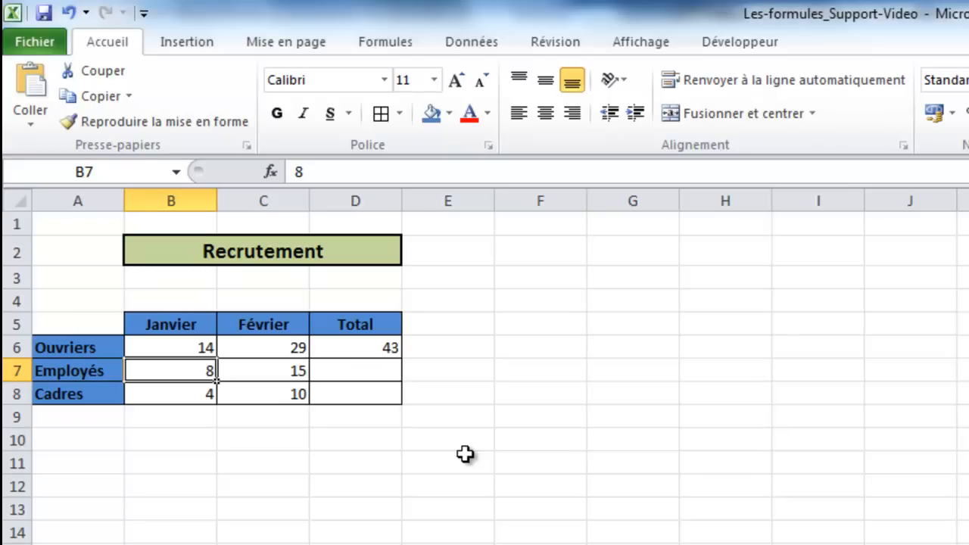
Fill the D6 formula down to D8 and check the copied formulas for Employés and Cadres
left_click(344, 348)
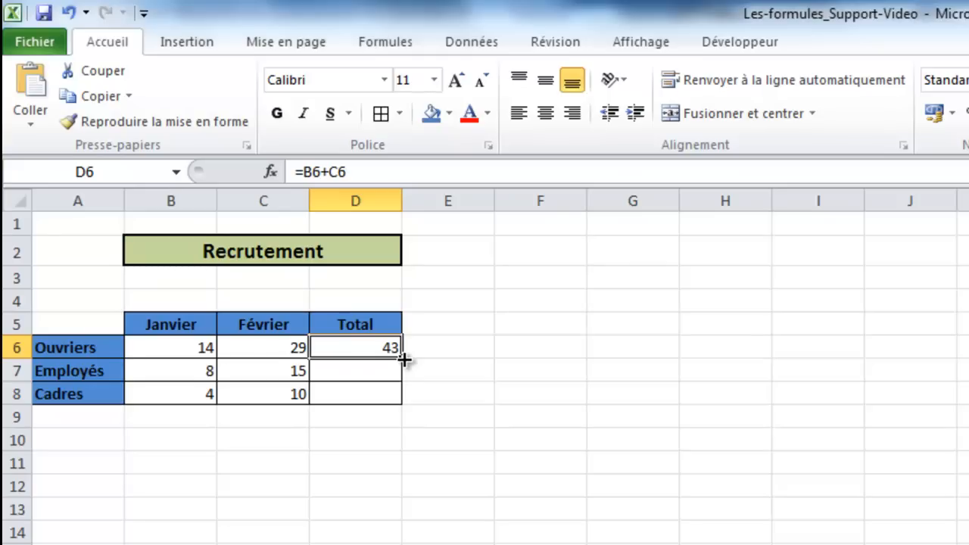
left_click_drag(405, 360, 395, 403)
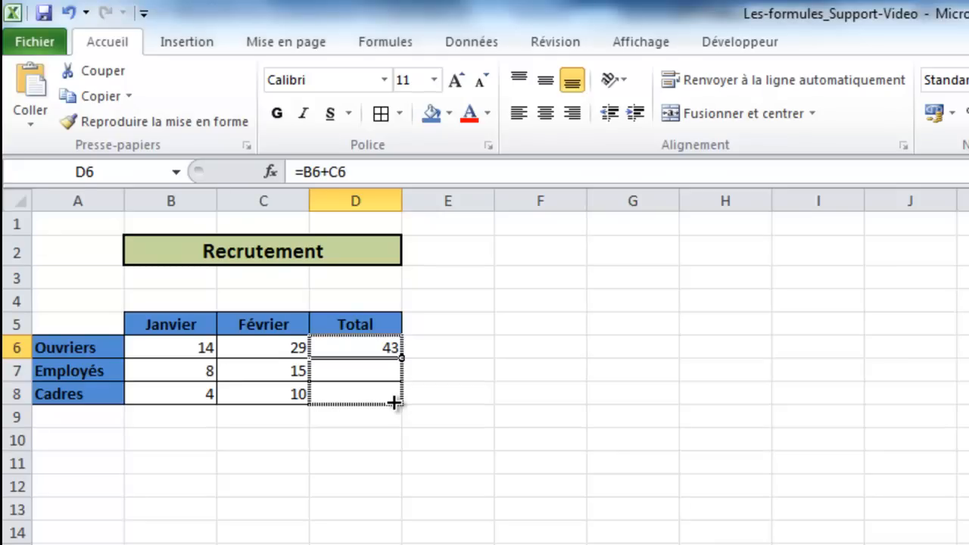
left_click_drag(394, 404, 393, 401)
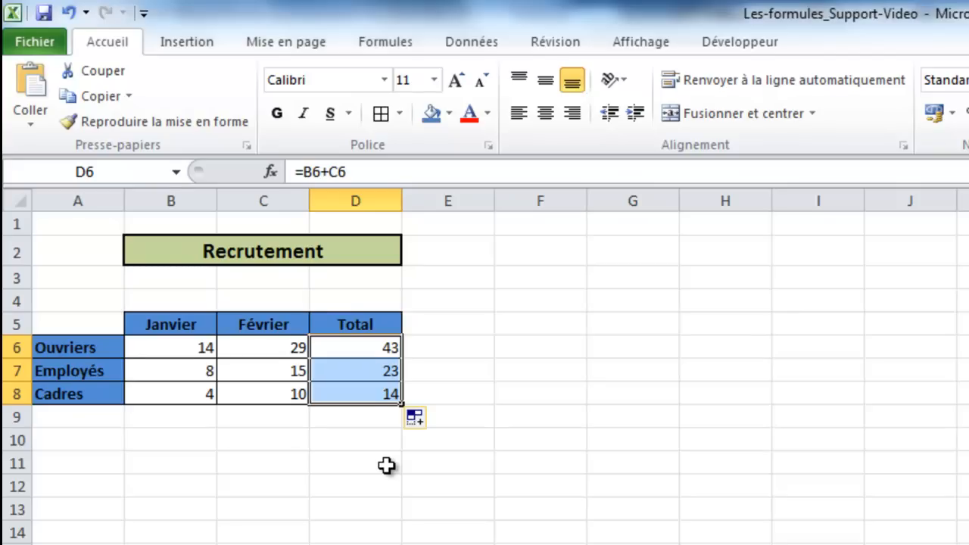
left_click(373, 368)
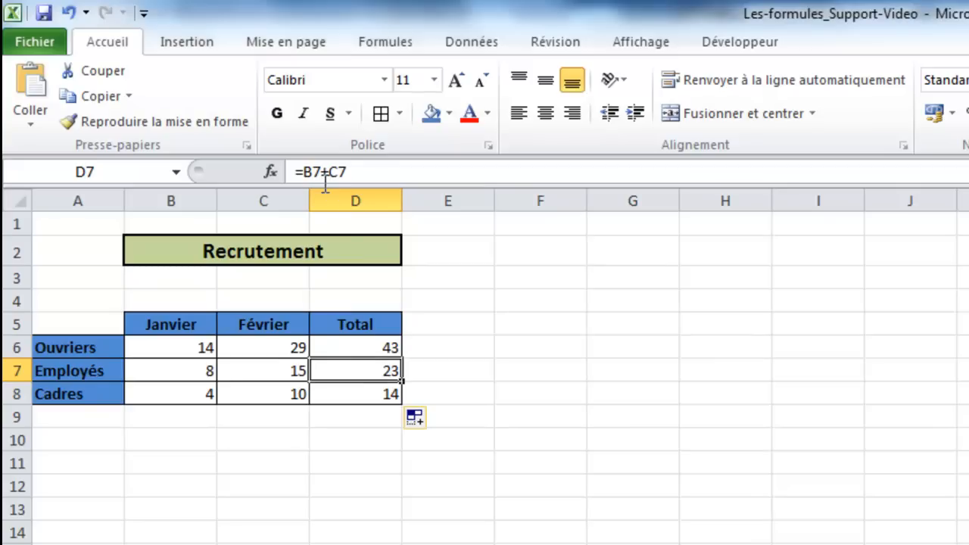
left_click(374, 390)
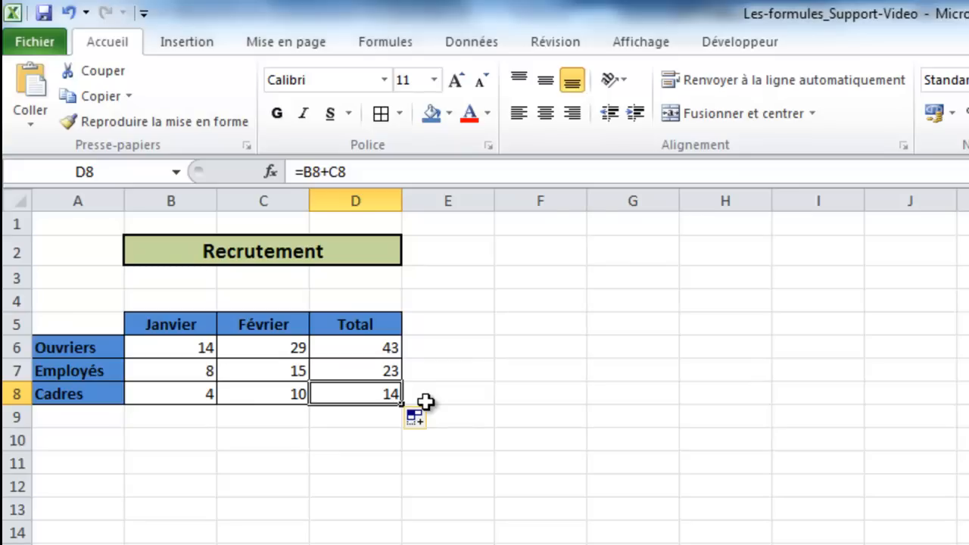
left_click(381, 368)
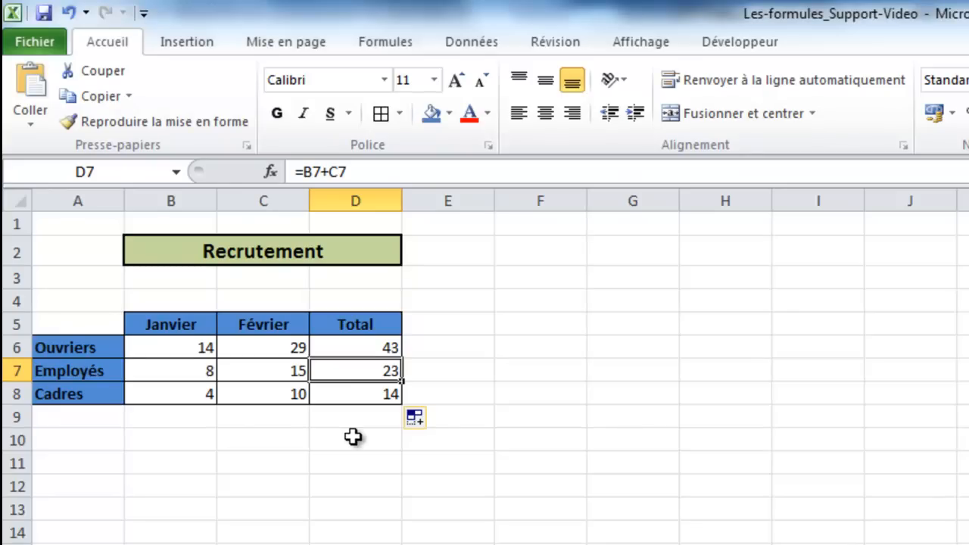
Enter the label TOTAL in A9 and merge cells A9 to C9 without centring the text
left_click(80, 417)
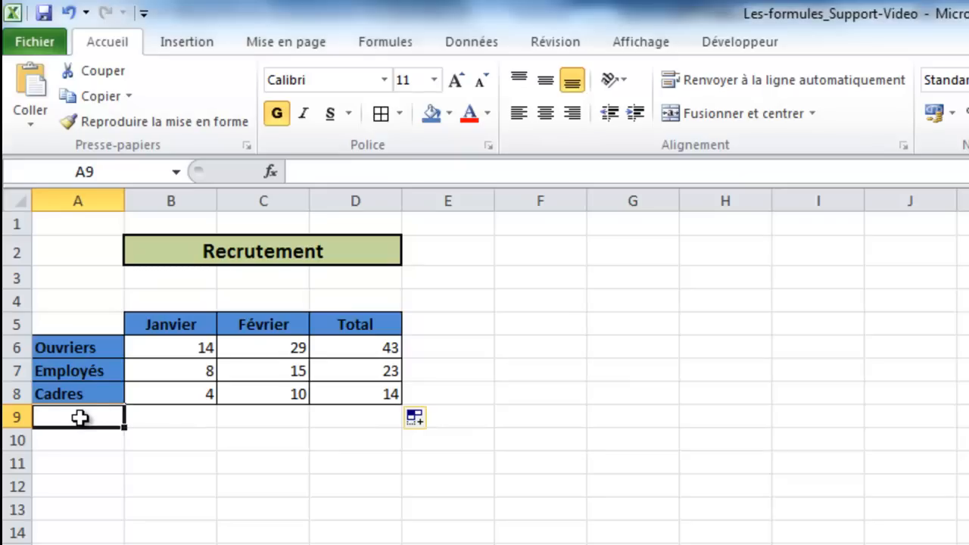
type("TOTAL")
left_click(128, 461)
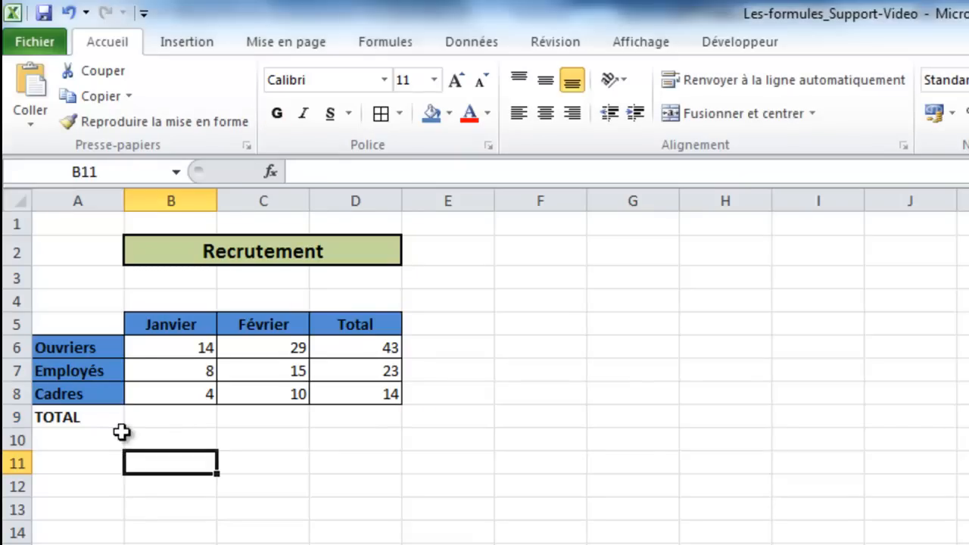
left_click_drag(91, 418, 236, 415)
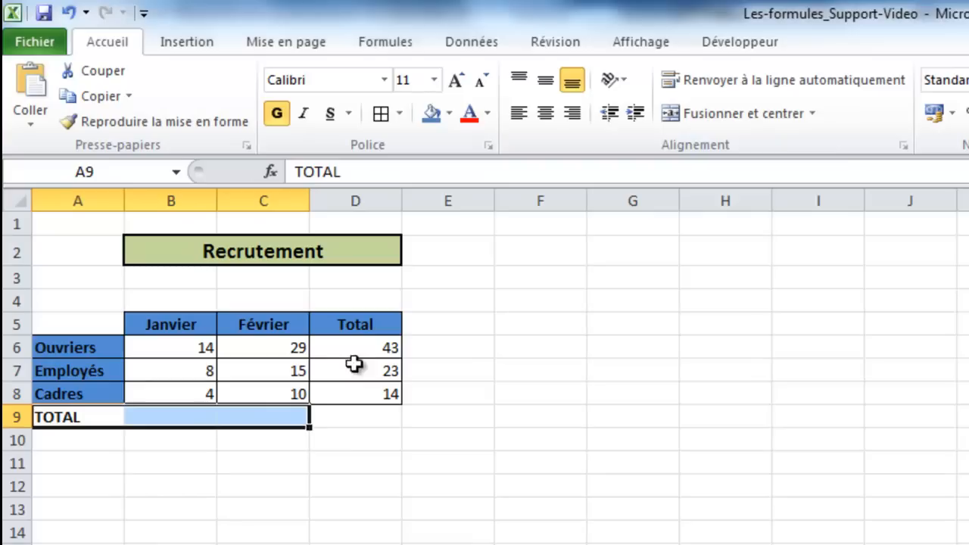
left_click(814, 113)
left_click(755, 163)
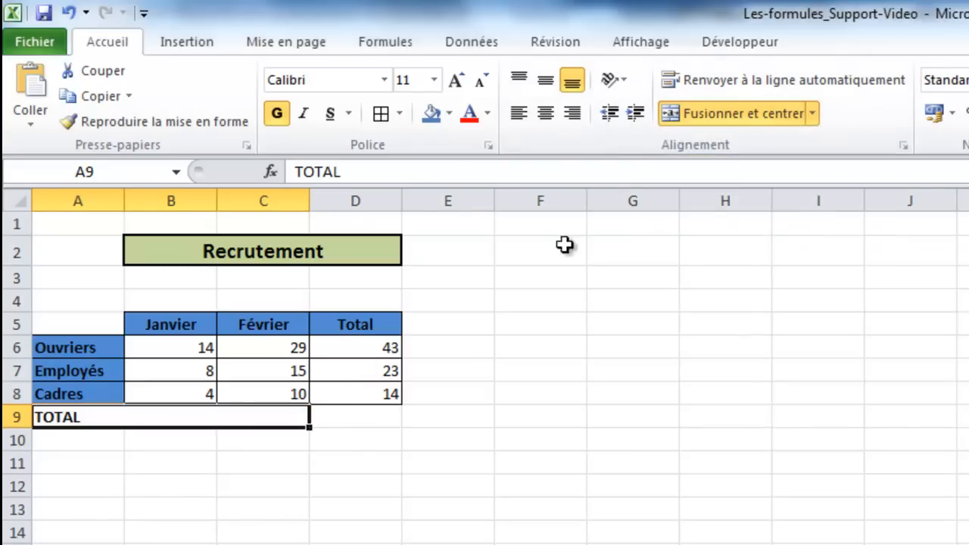
Add borders to cell D9 and fill the merged TOTAL cell with the blue of the table headers
left_click(366, 421)
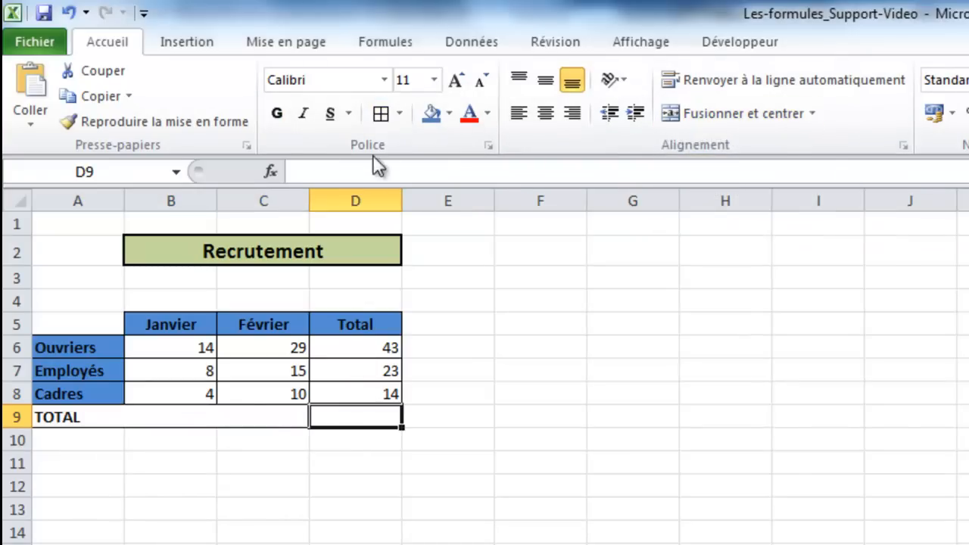
left_click(104, 424)
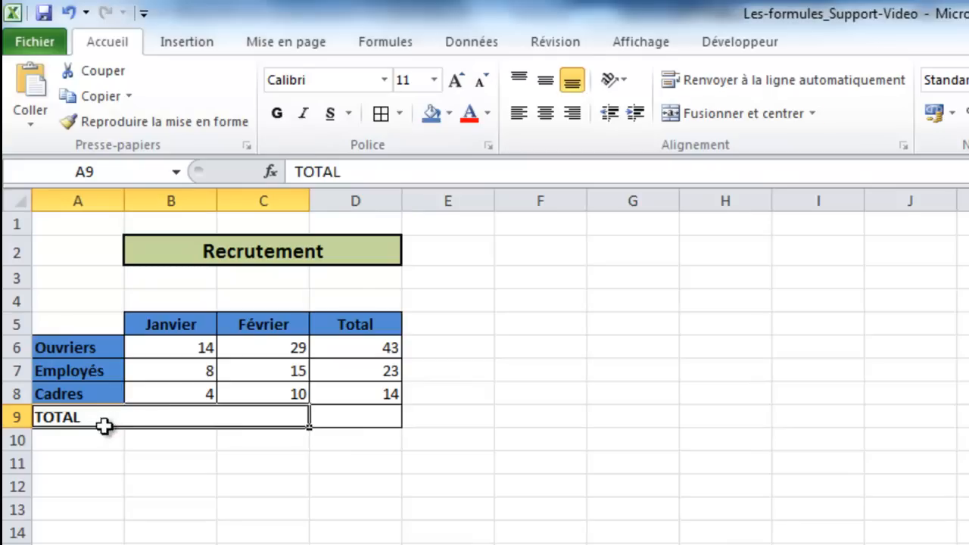
left_click(436, 112)
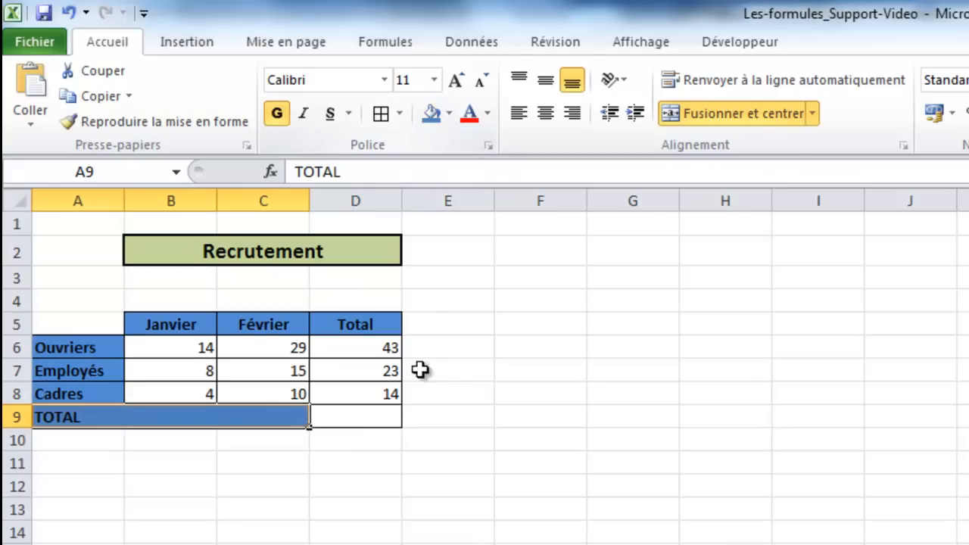
Enter the formula =D6+D7+D8 in D9 of the TOTAL row to add up the three category totals
left_click(382, 486)
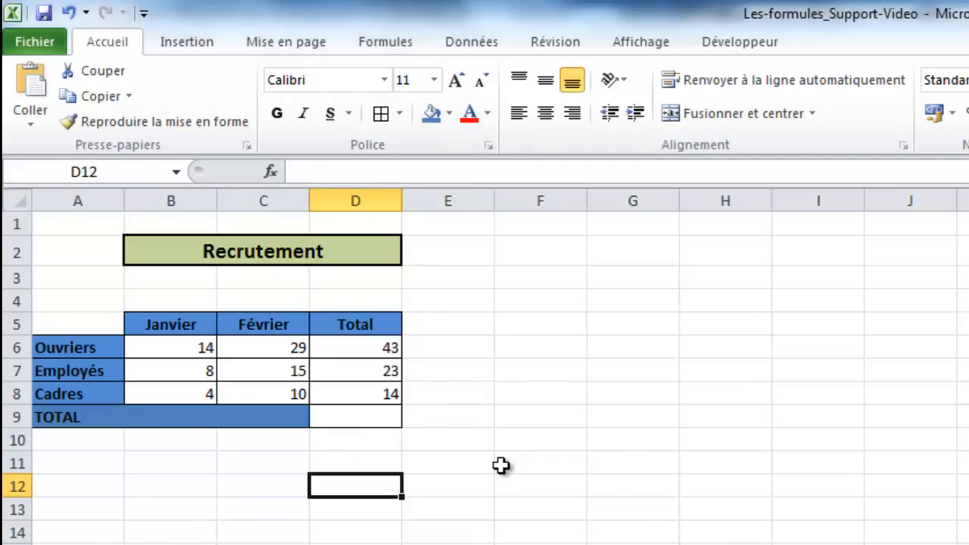
left_click(364, 415)
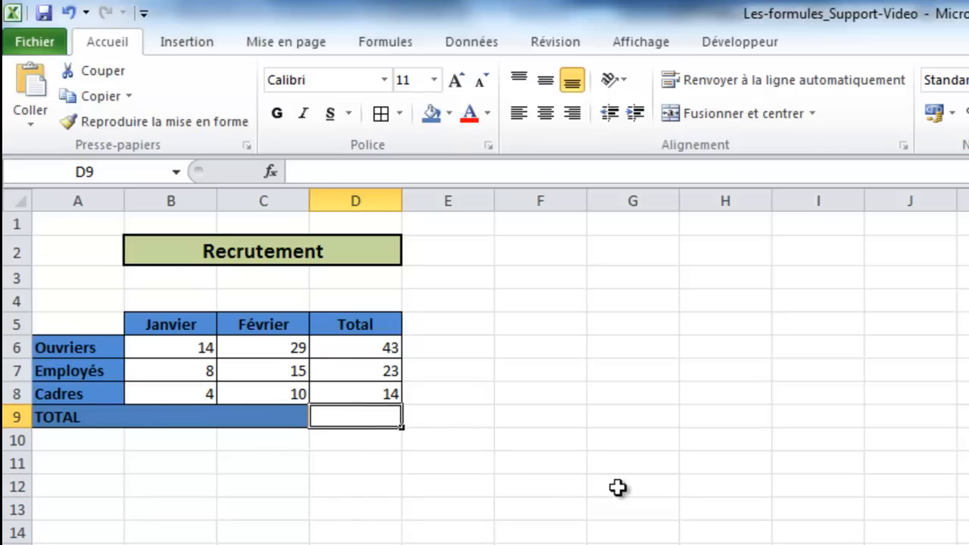
type("=")
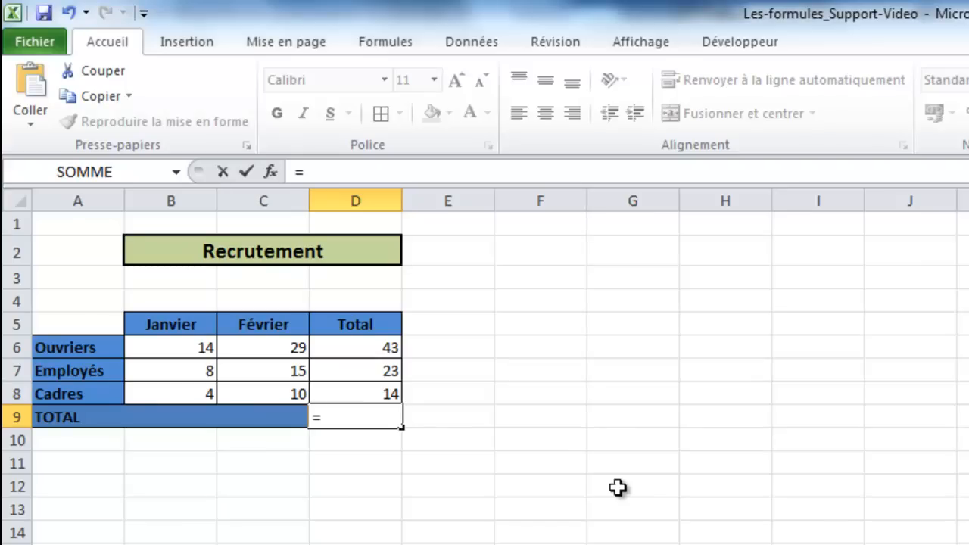
left_click(352, 344)
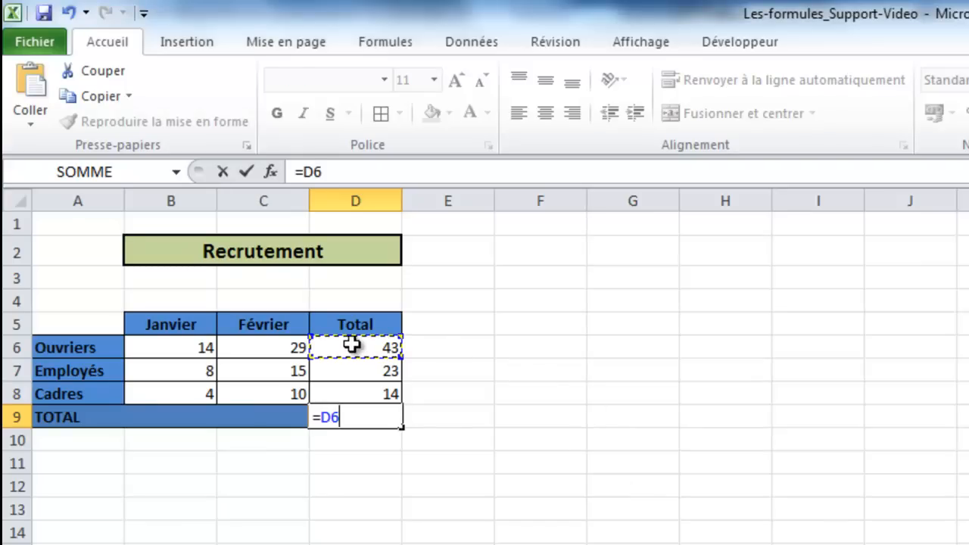
type("+")
left_click(356, 369)
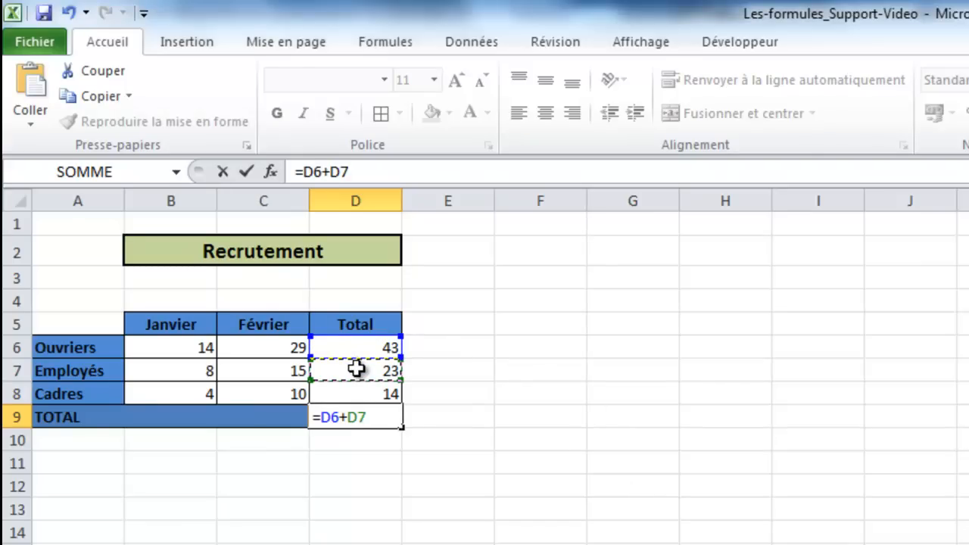
type("+")
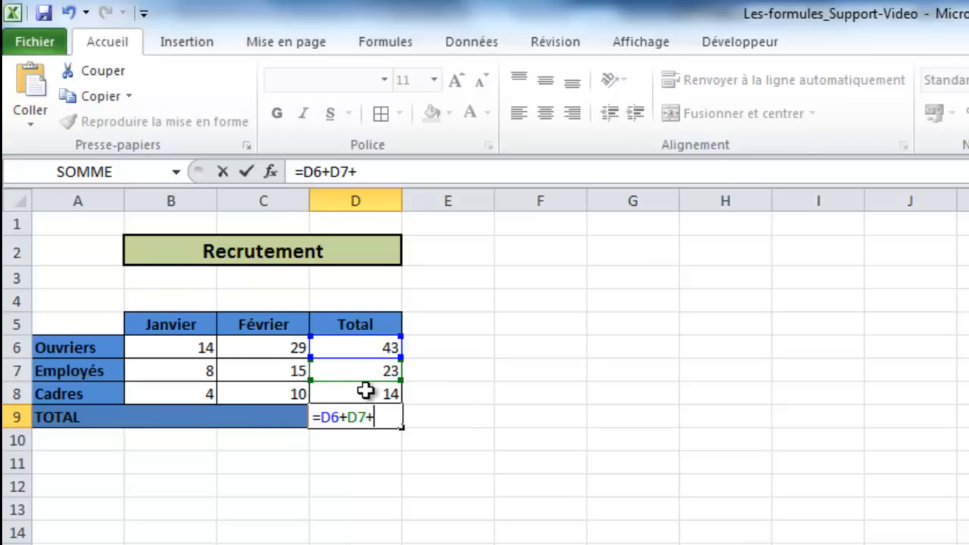
left_click(367, 391)
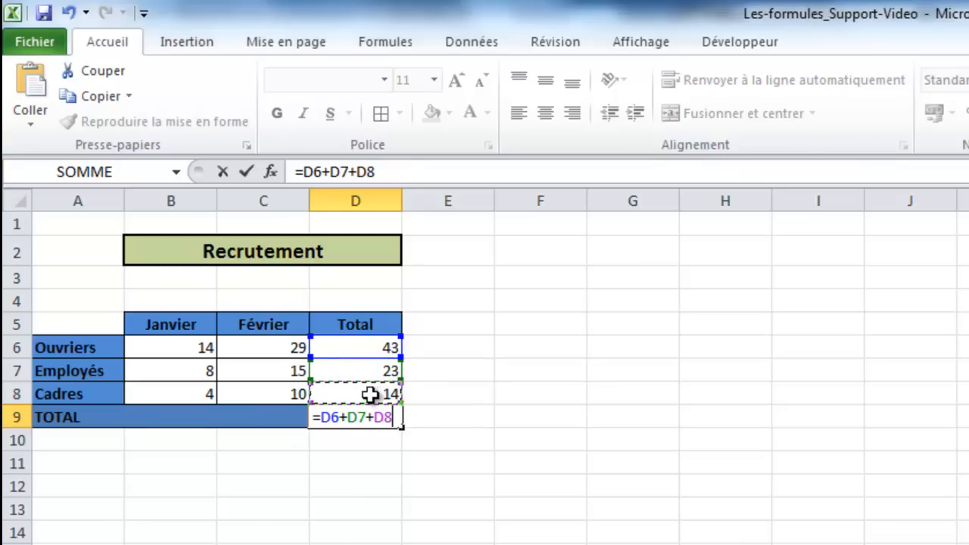
key("Return")
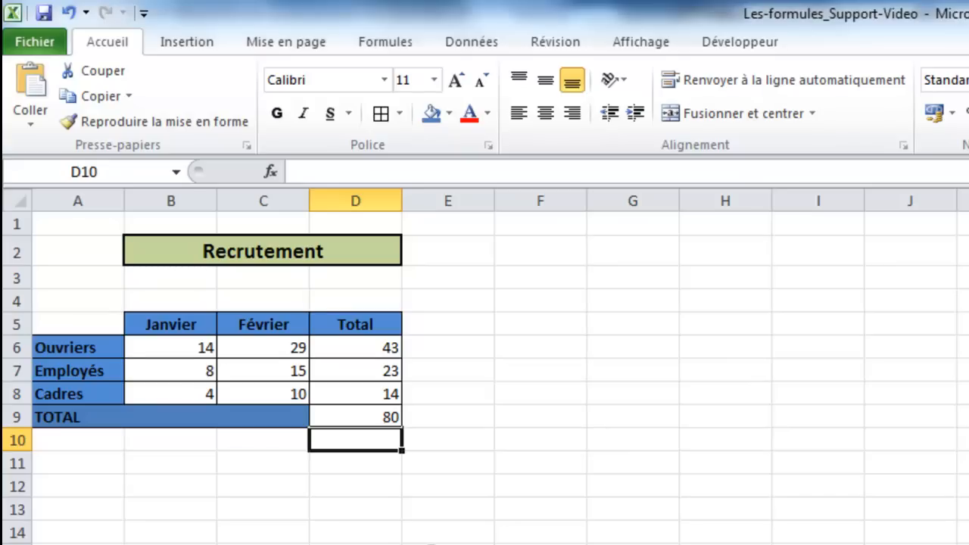
Set the Ouvriers value for Janvier in B6 to 18
left_click(186, 347)
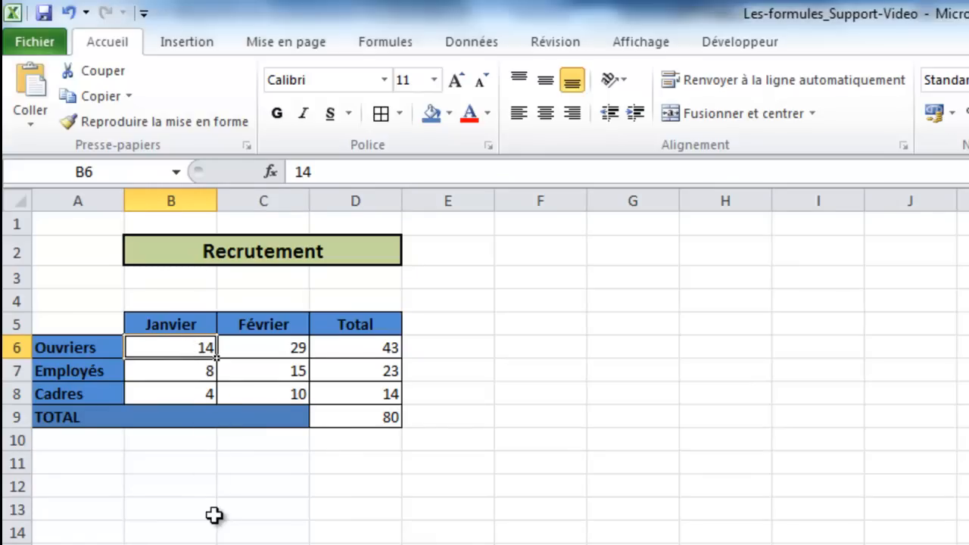
type("18")
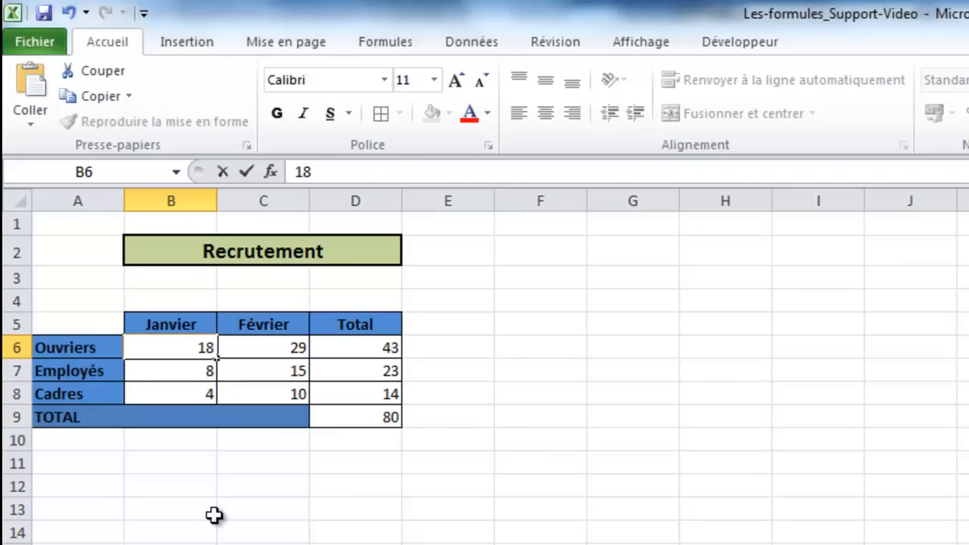
key("Return")
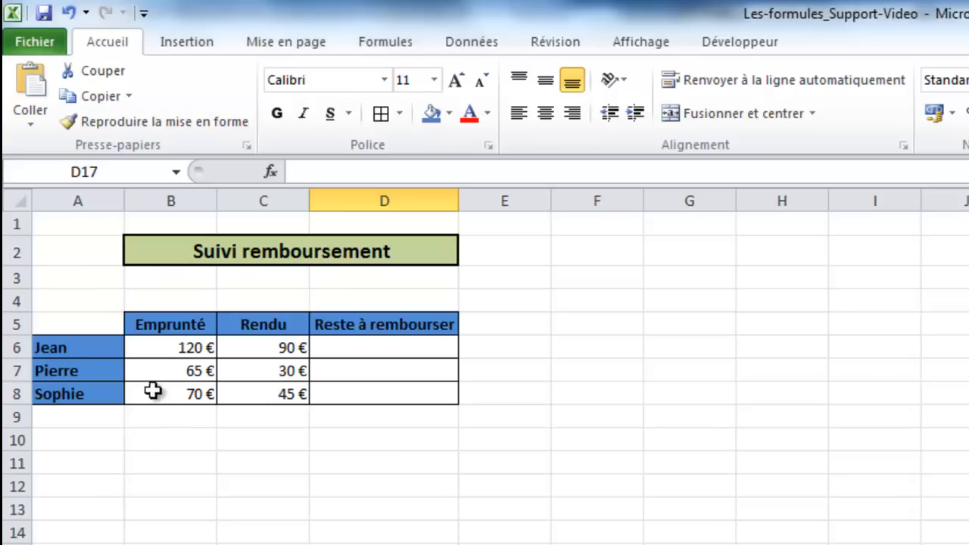
In the Suivi remboursement table, enter the formula =B6-C6 in D6 to subtract Rendu from Emprunté
left_click(174, 348)
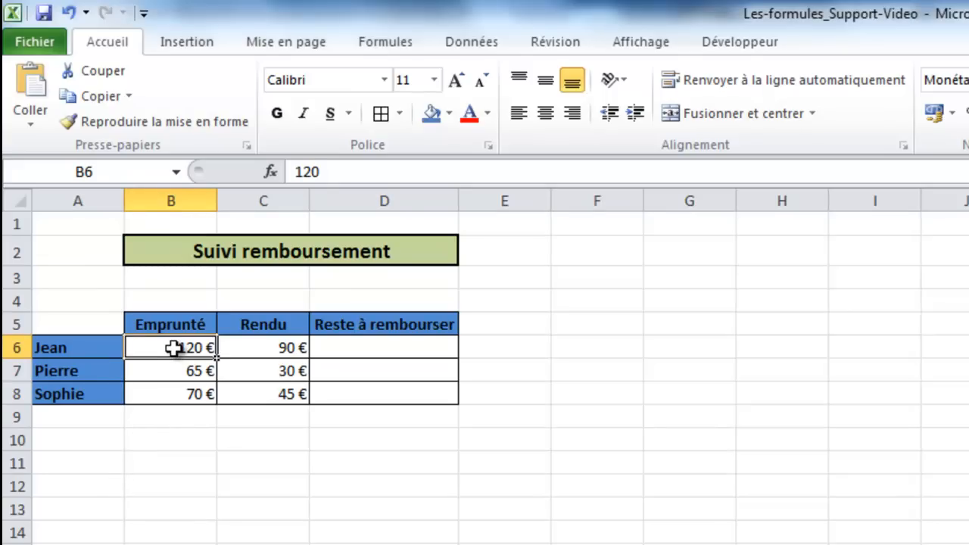
left_click(262, 344)
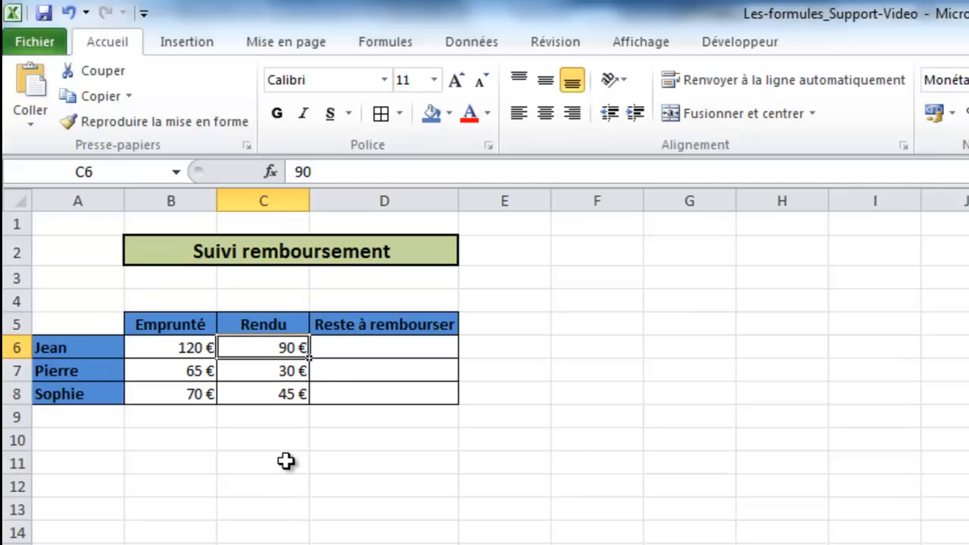
left_click(364, 351)
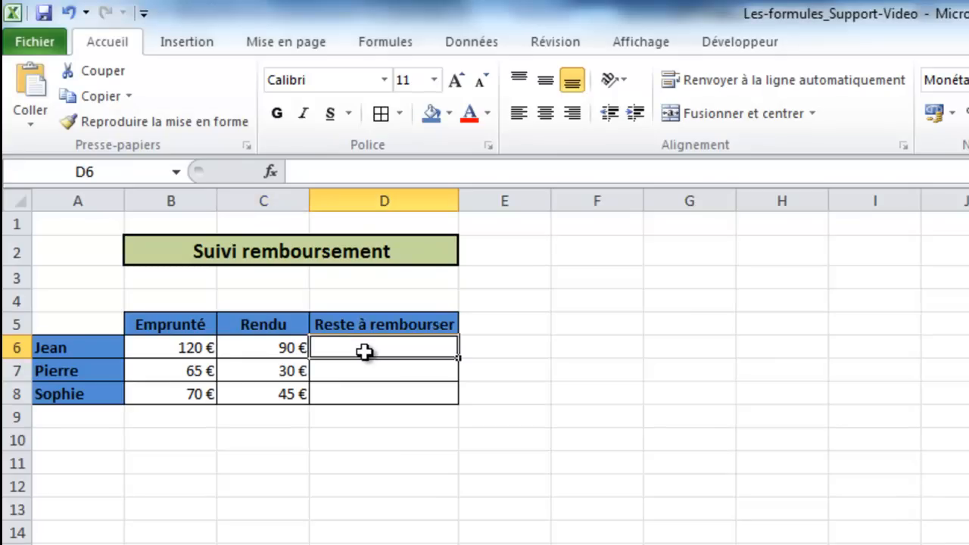
type("=")
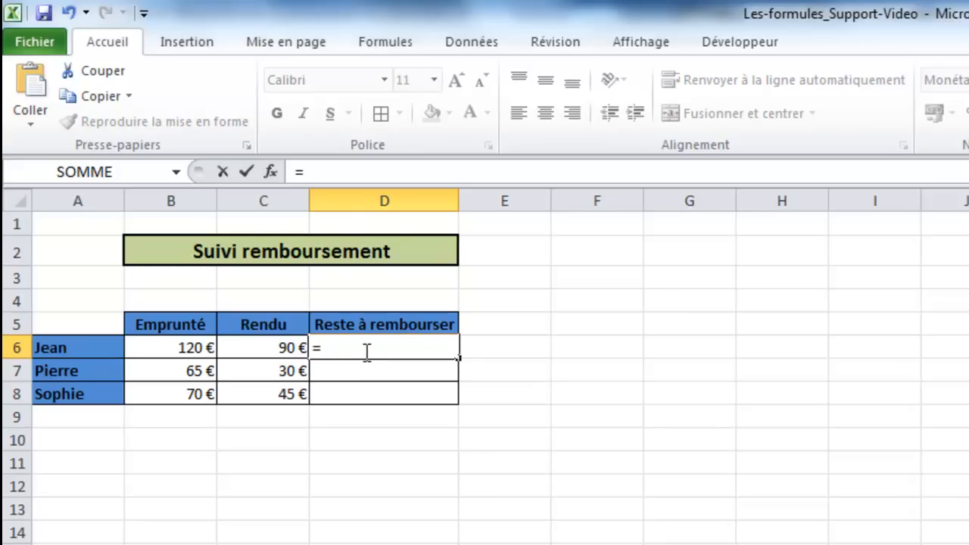
left_click(168, 348)
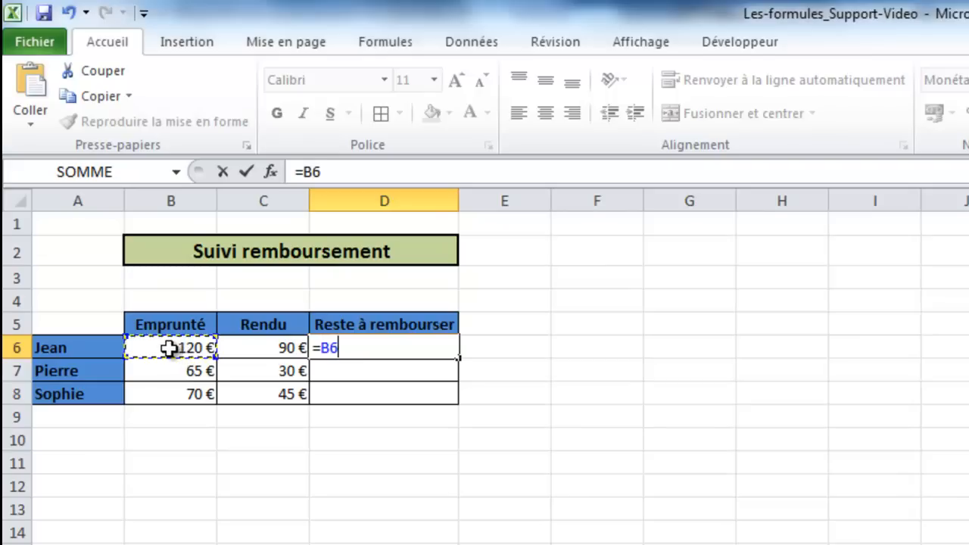
type("-")
left_click(260, 348)
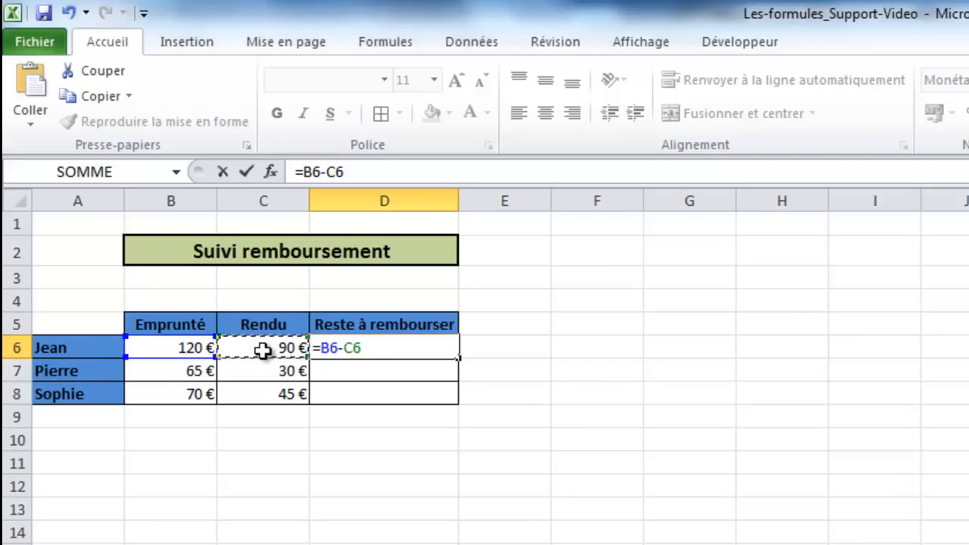
key("Return")
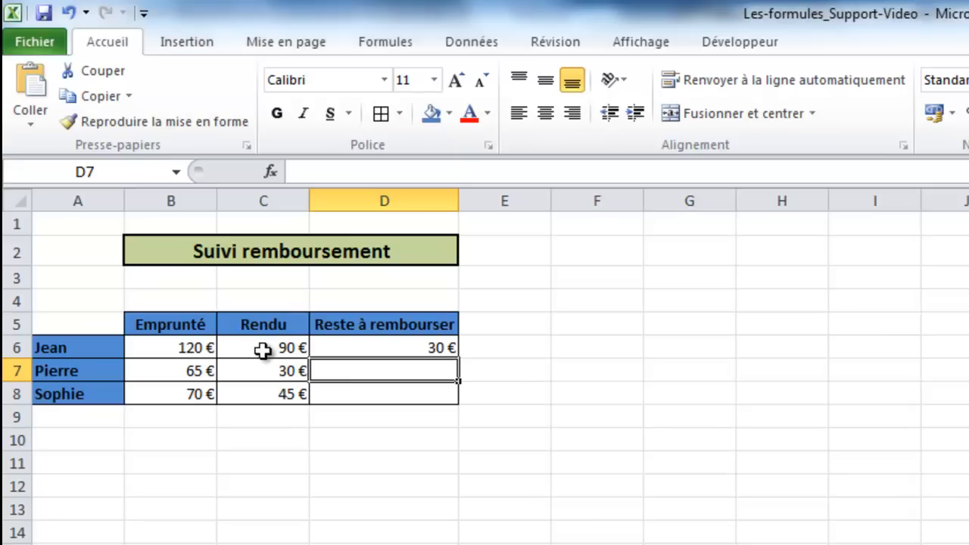
Fill the D6 subtraction formula down the Reste à rembourser column to D8
left_click(364, 355)
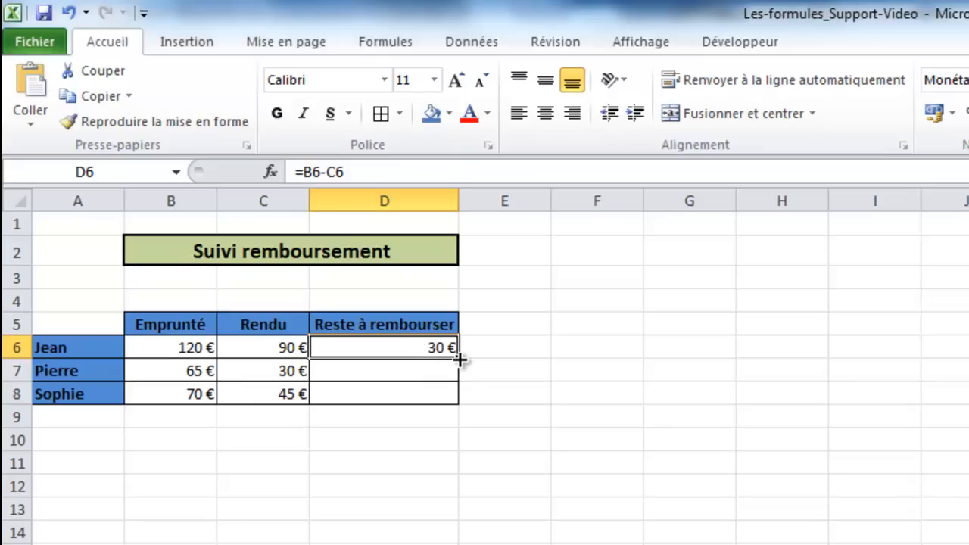
left_click_drag(459, 359, 456, 403)
left_click(437, 461)
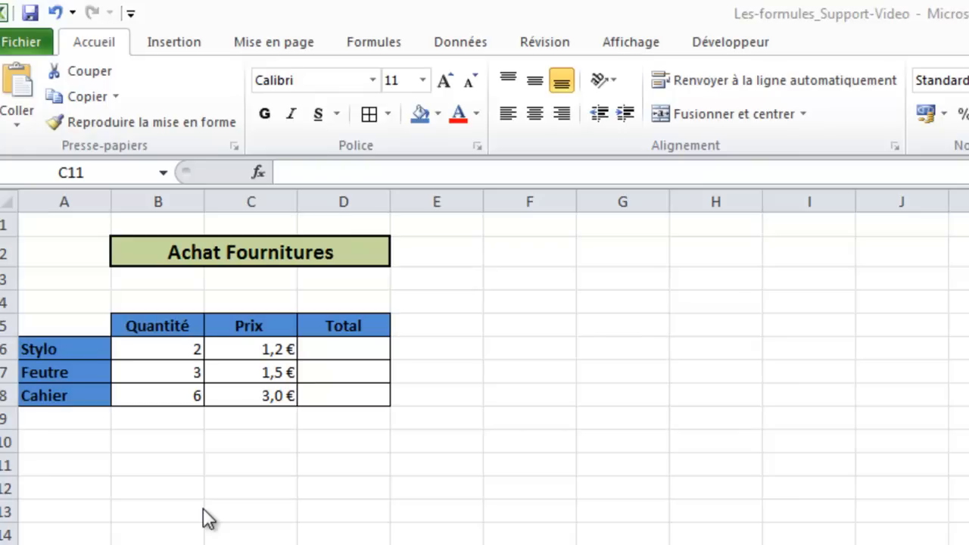
In the Achat Fournitures table, enter the formula =B6*C6 in D6 to multiply the Stylo quantity by its price
left_click(310, 348)
left_click(312, 345)
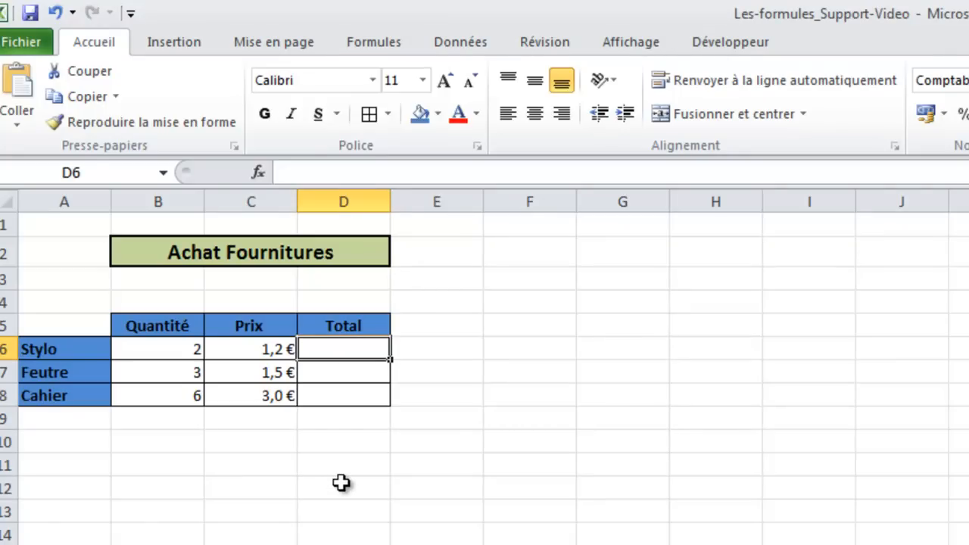
type("=")
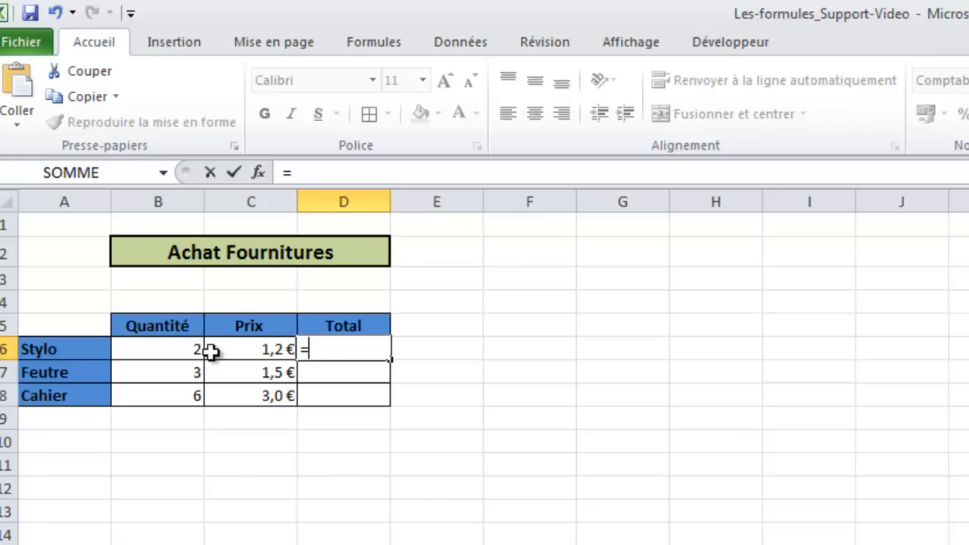
left_click(186, 356)
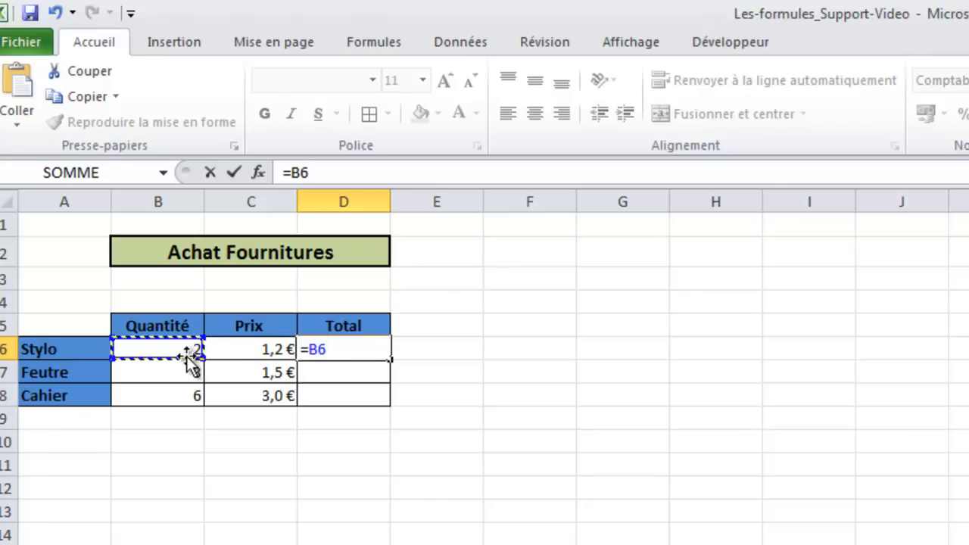
type("*")
left_click(231, 354)
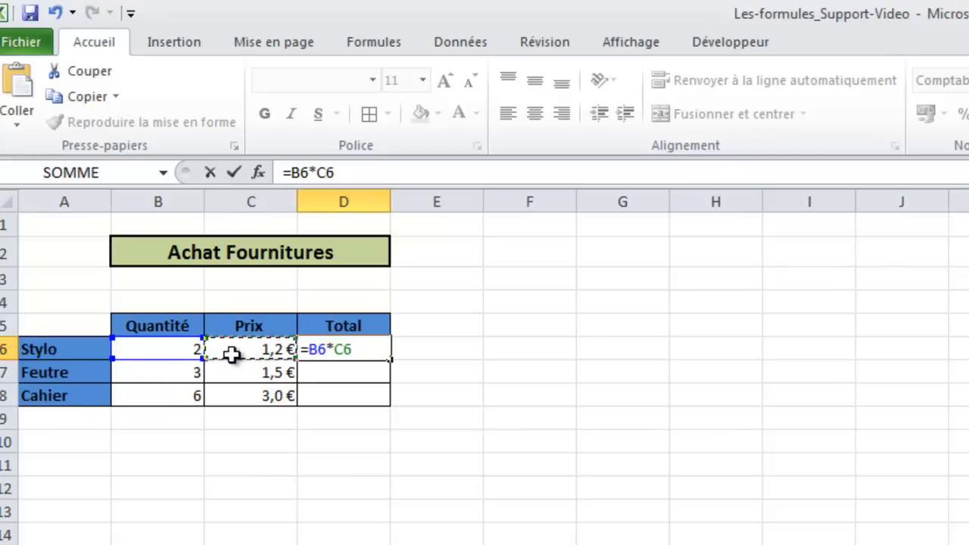
key("Return")
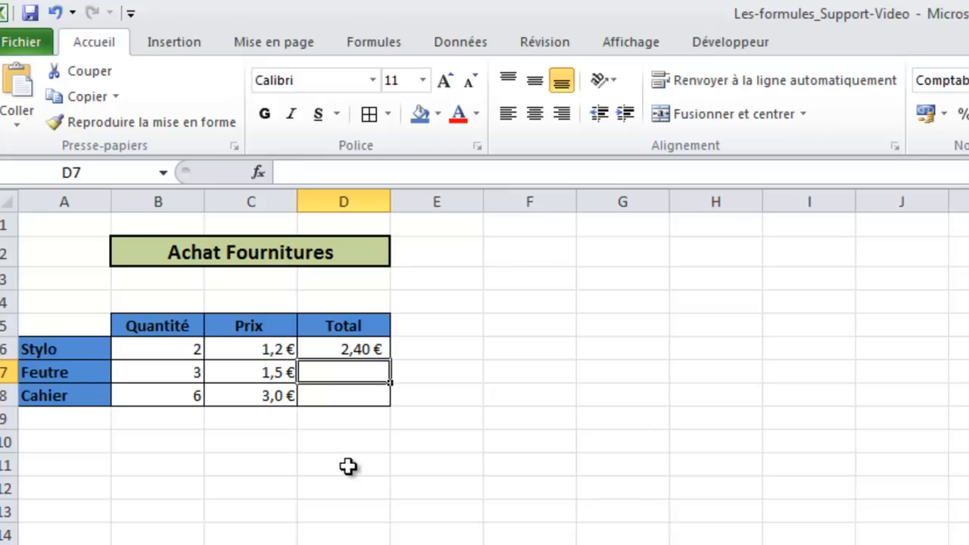
Fill the D6 multiplication formula down the Total column to D8 for Feutre and Cahier
left_click(354, 351)
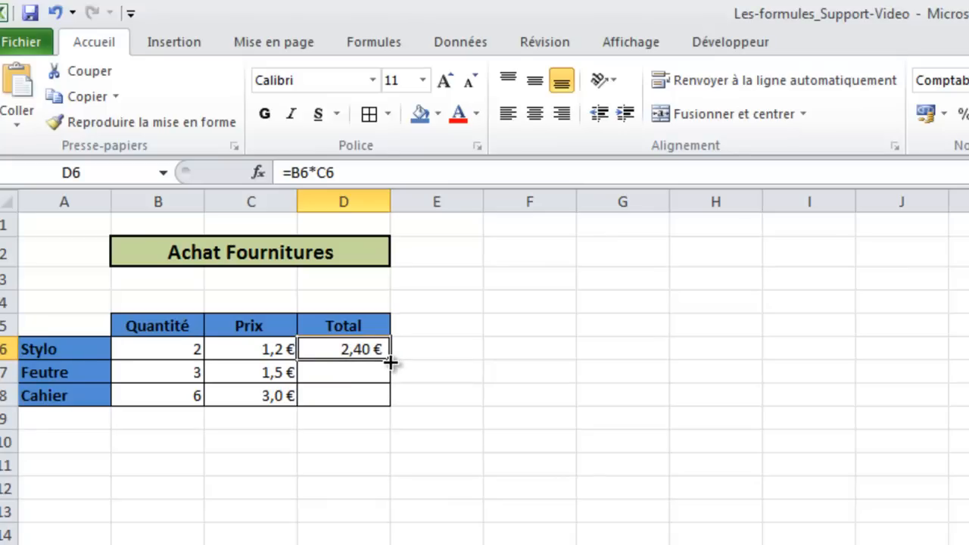
left_click_drag(389, 363, 380, 398)
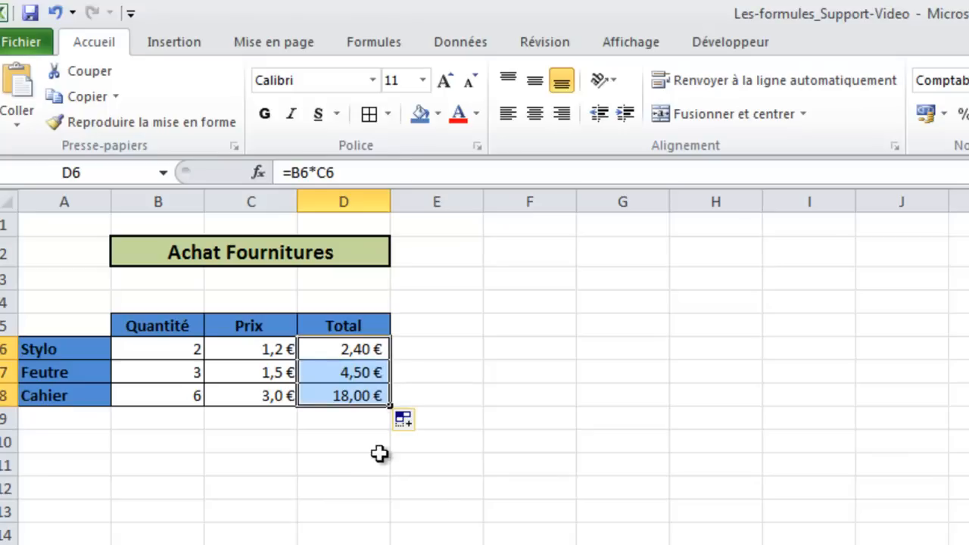
left_click(368, 493)
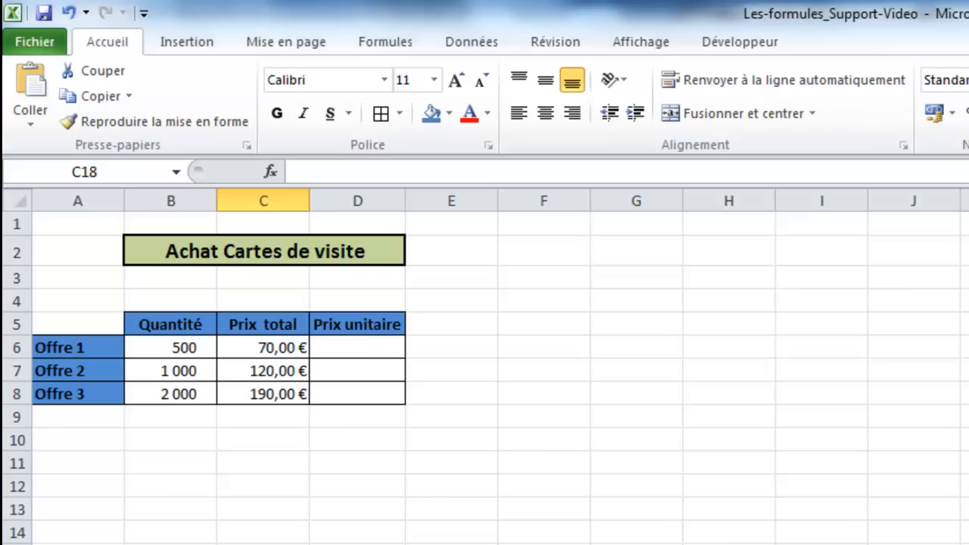
In the Achat Cartes de visite table, enter the formula =C6/B6 in D6 to divide Offre 1's total price by its quantity
left_click(365, 350)
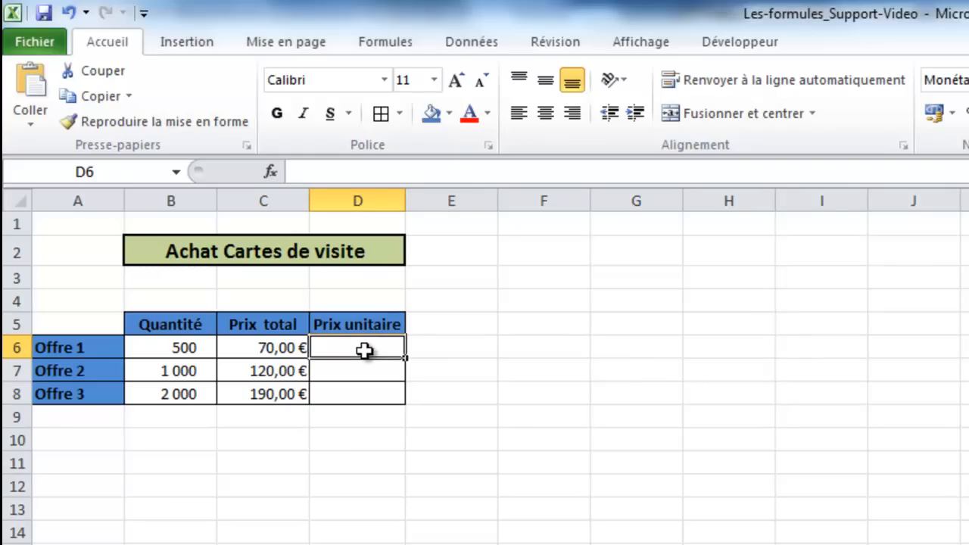
type("=")
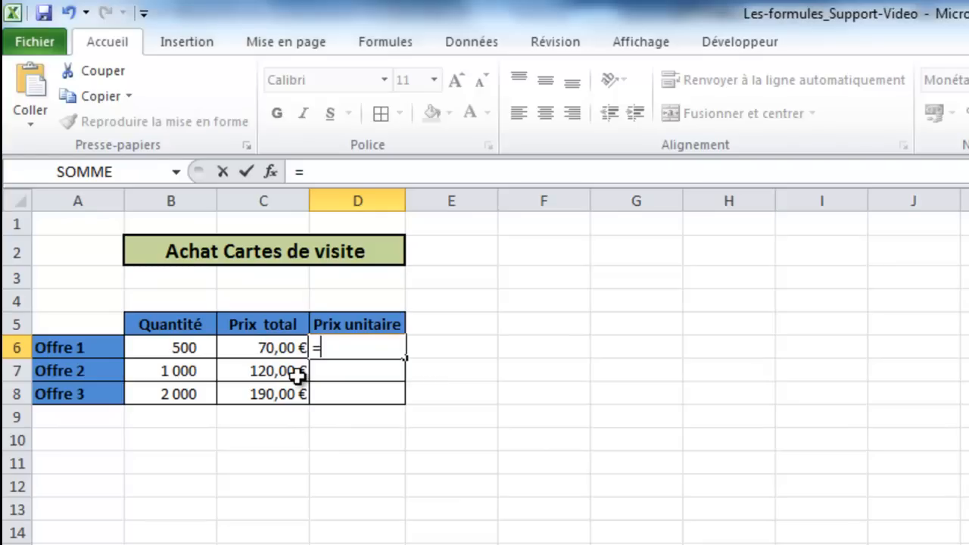
left_click(282, 349)
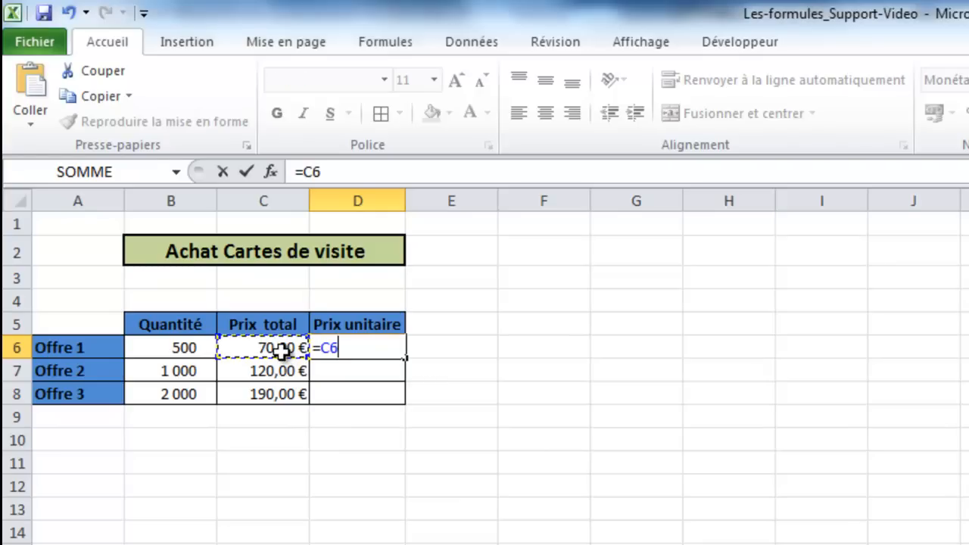
type("/")
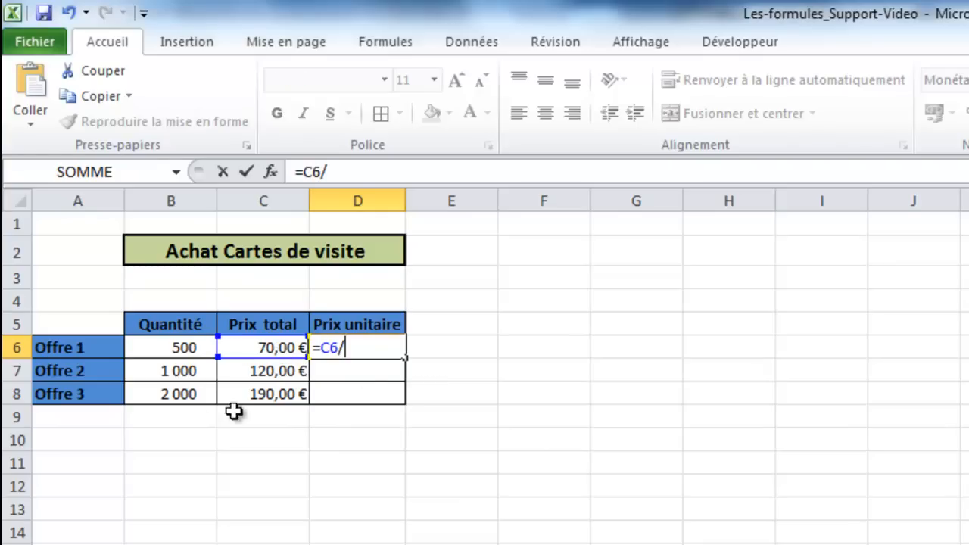
left_click(188, 348)
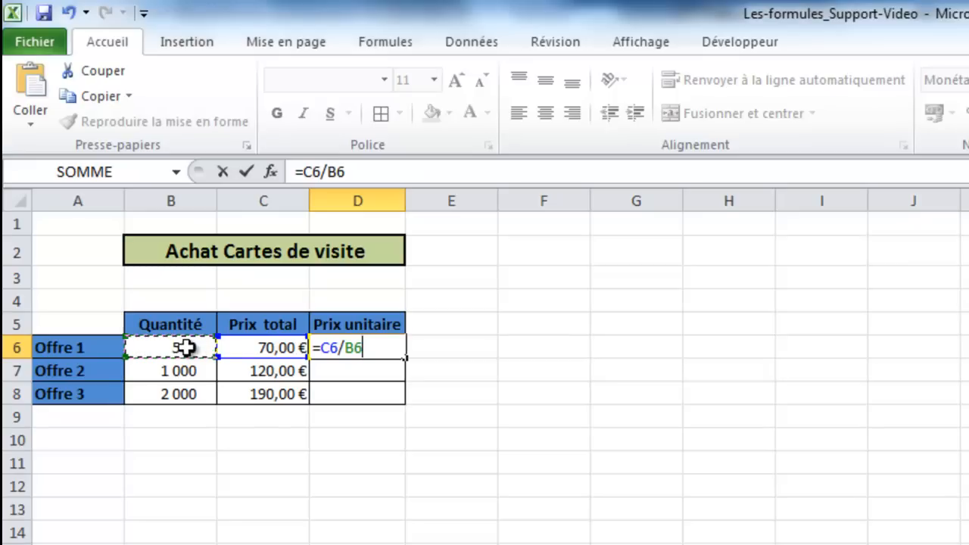
key("Return")
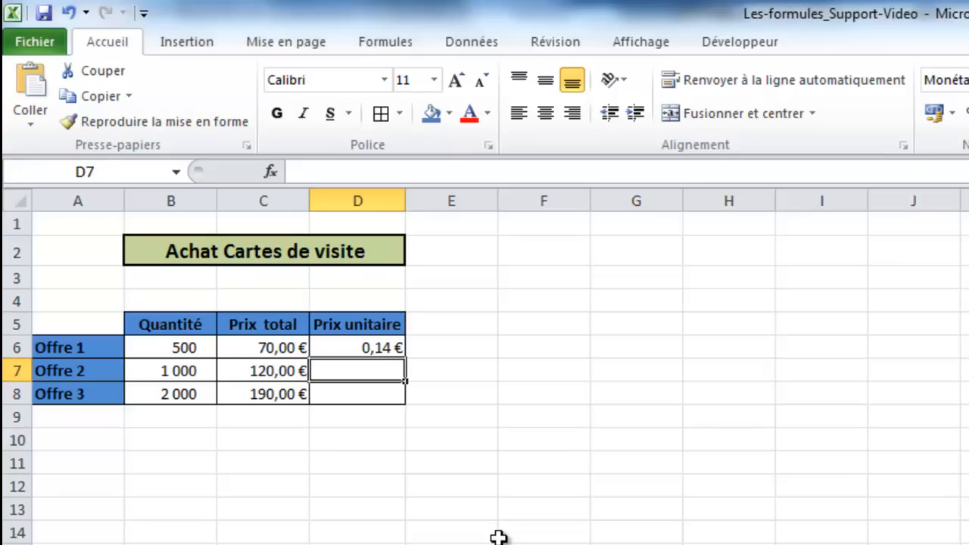
Fill the D6 division formula down the Prix unitaire column to D8 for Offre 2 and Offre 3
left_click(368, 349)
left_click_drag(407, 358, 388, 401)
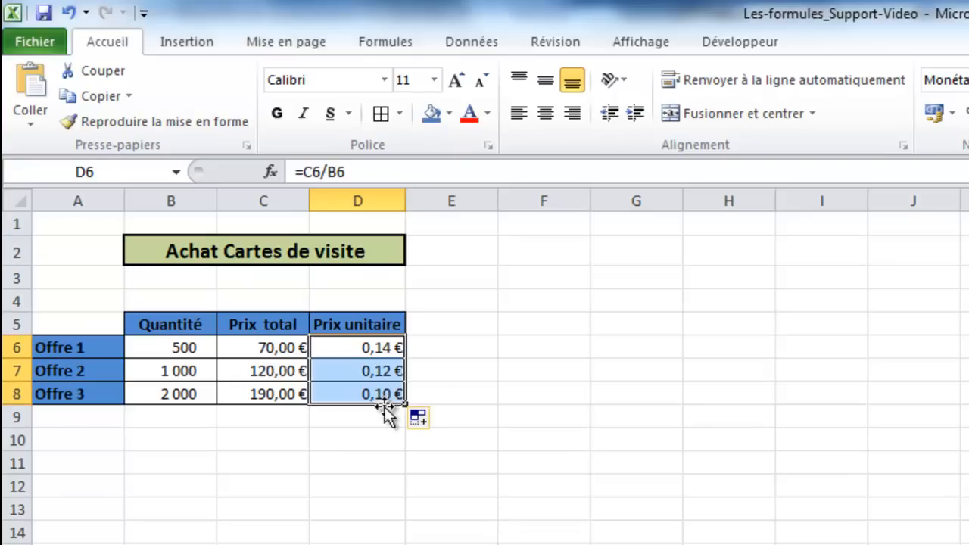
left_click(381, 519)
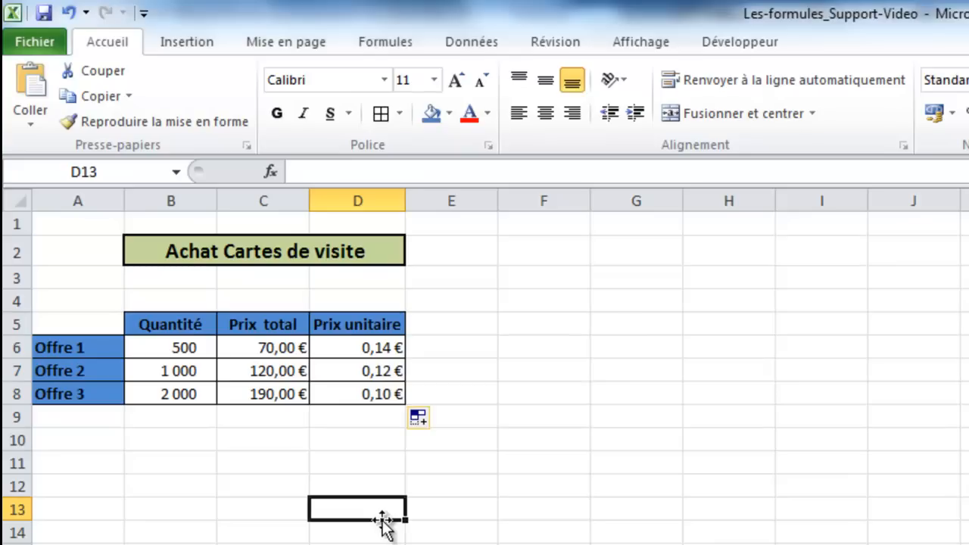